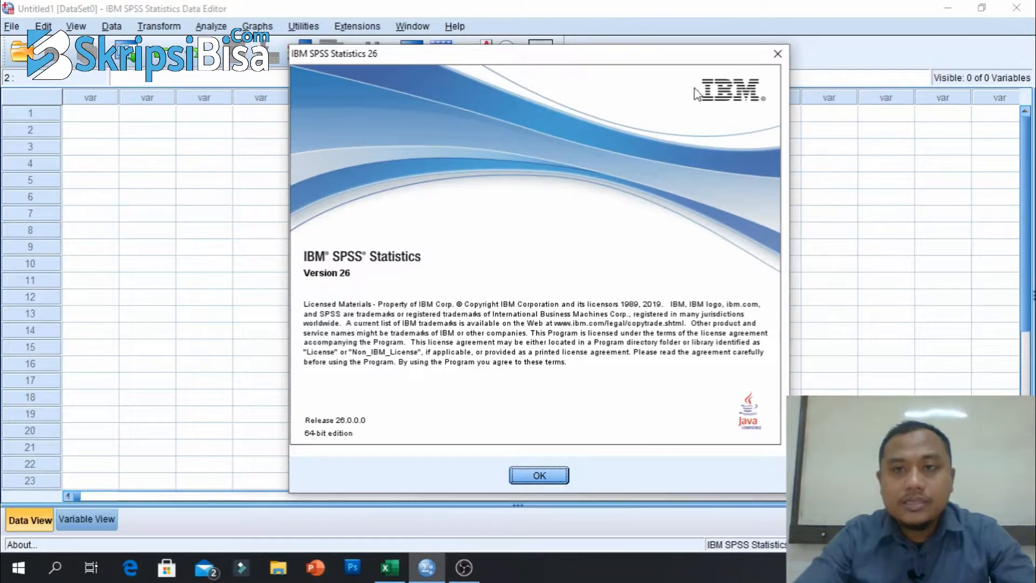
- Close the product version window and switch to the Book1.xlsx workbook in Excel, at the start of sheet X1
left_click(778, 54)
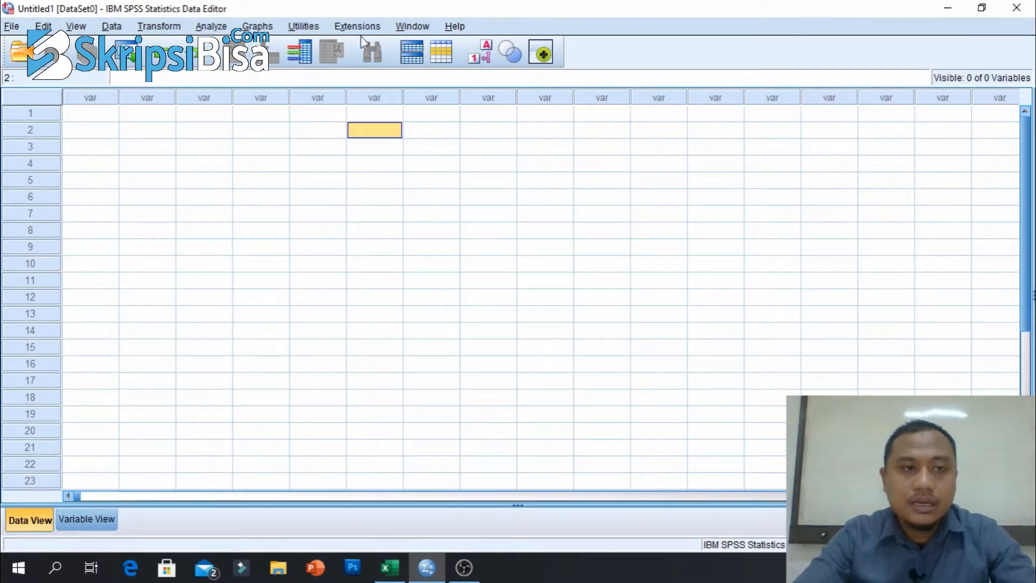
left_click(402, 569)
scroll(306, 265, "up", 5)
scroll(306, 265, "up", 5)
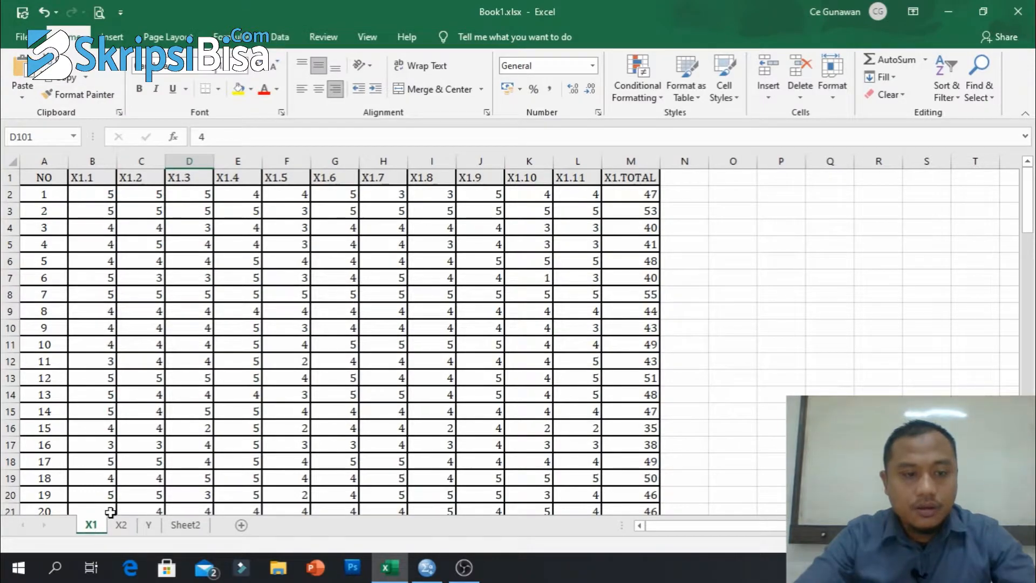
- Look through sheets X2, Y and X1, and examine the item columns X1.1 to X1.11 on sheet X1
left_click(124, 530)
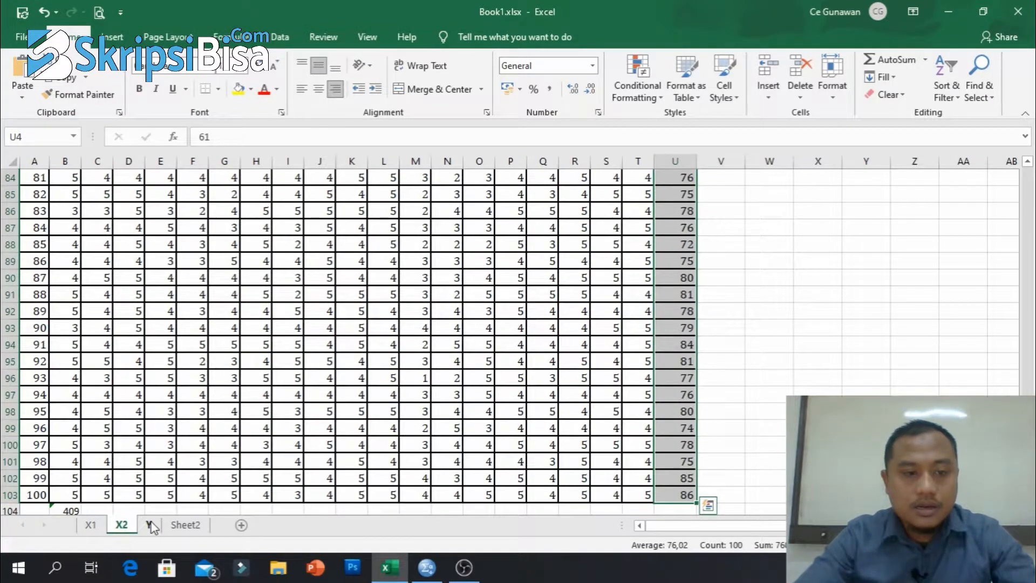
left_click(149, 524)
left_click(98, 525)
double_click(93, 524)
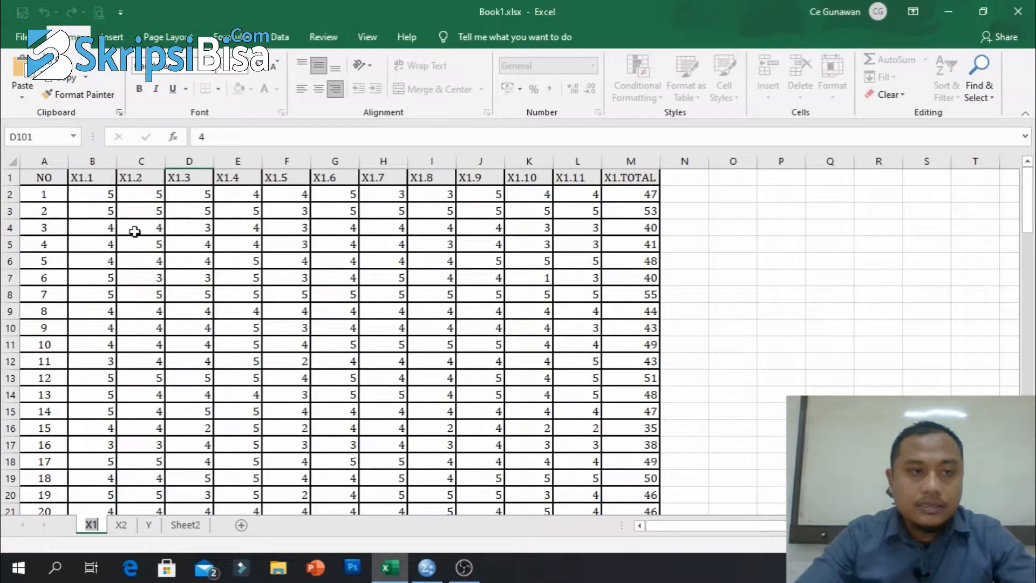
left_click_drag(92, 160, 579, 145)
key("F2")
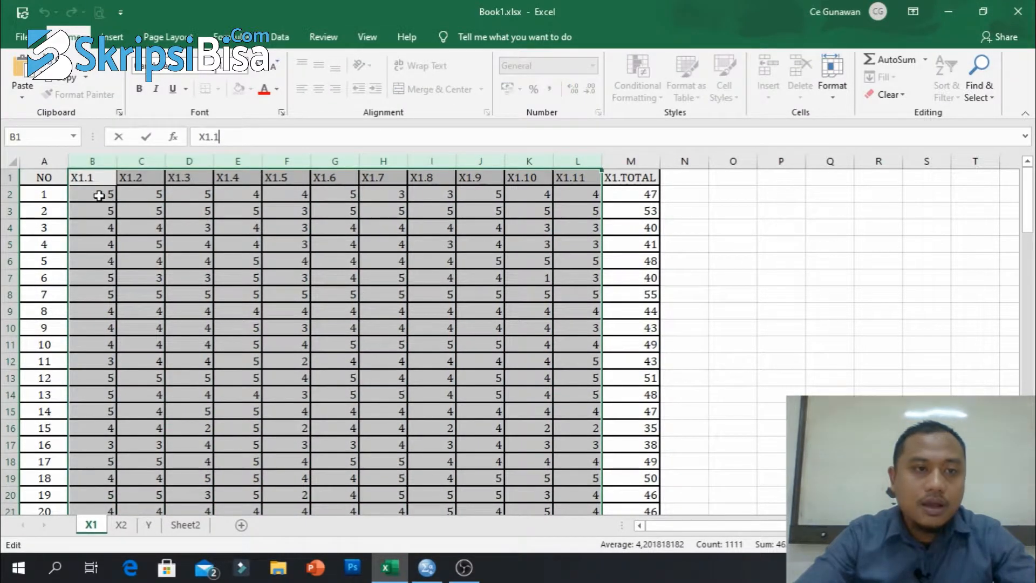
left_click(186, 232)
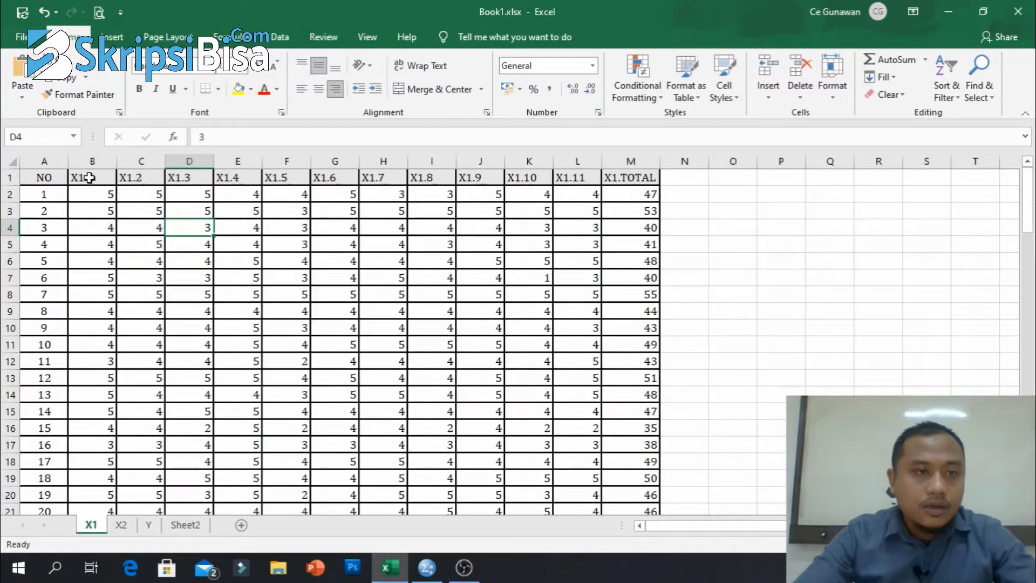
- Rename the first item header, cell B1 on sheet X1, as X1_1
left_click(98, 179)
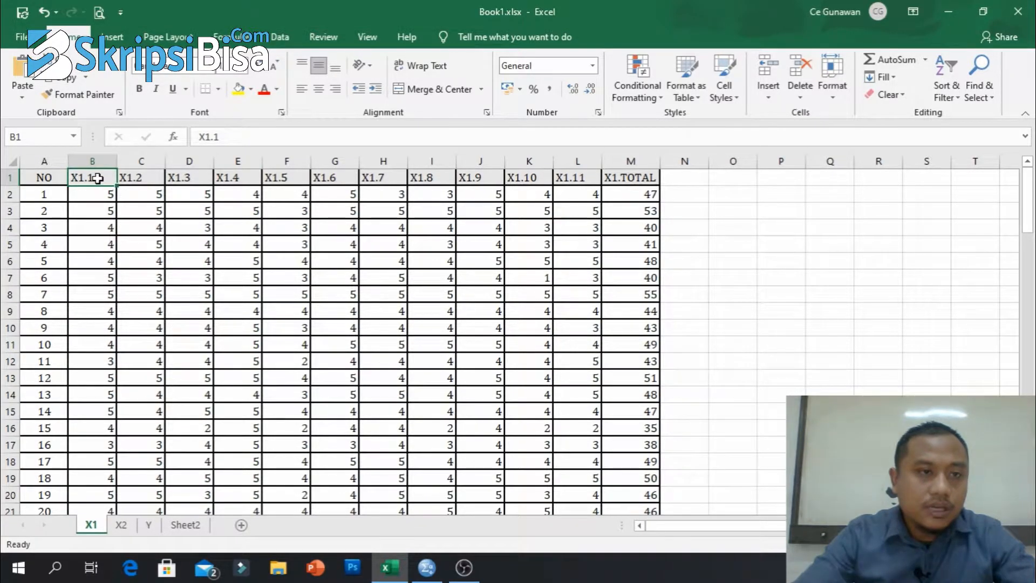
double_click(88, 179)
key("BackSpace")
type("_")
left_click(97, 210)
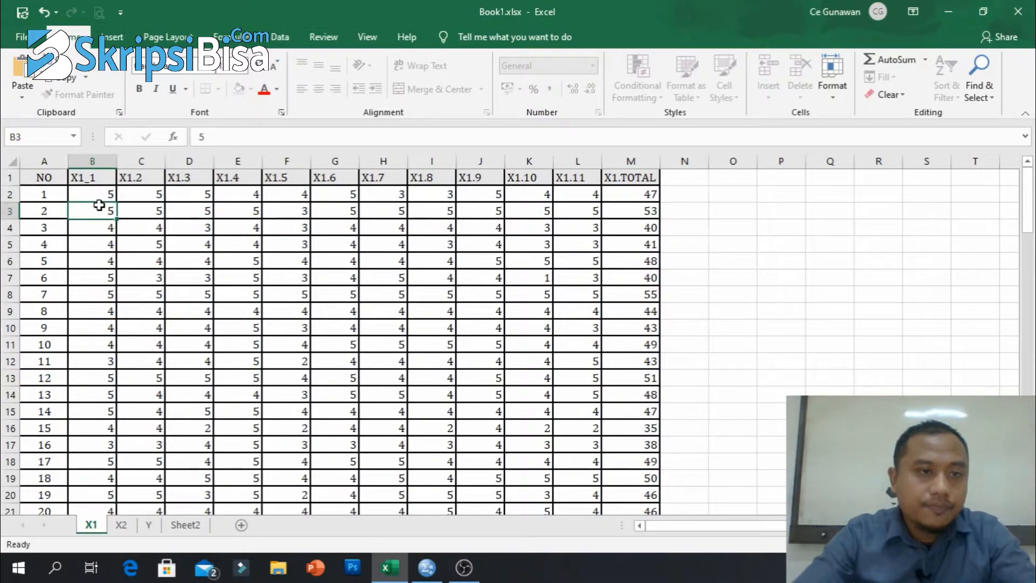
left_click(91, 182)
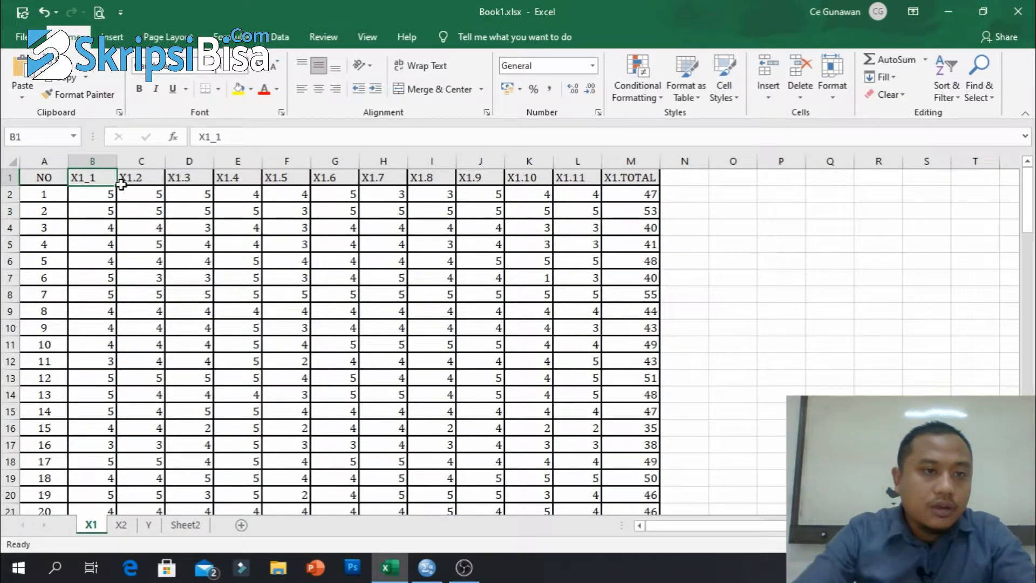
- Rename the second item header, cell C1, as X1_2
left_click(124, 180)
double_click(136, 178)
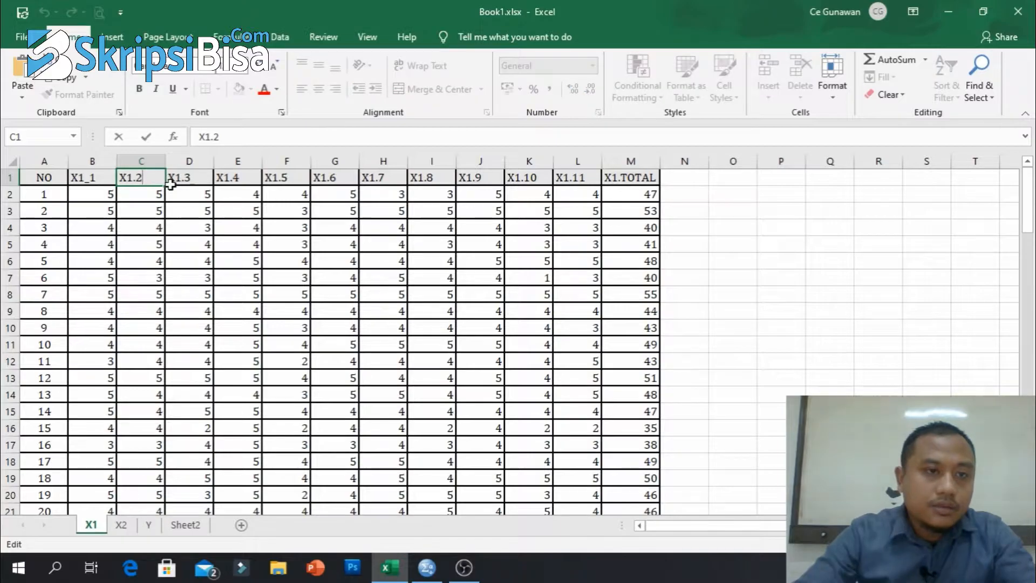
key("BackSpace")
type("_")
key("ctrl+Return")
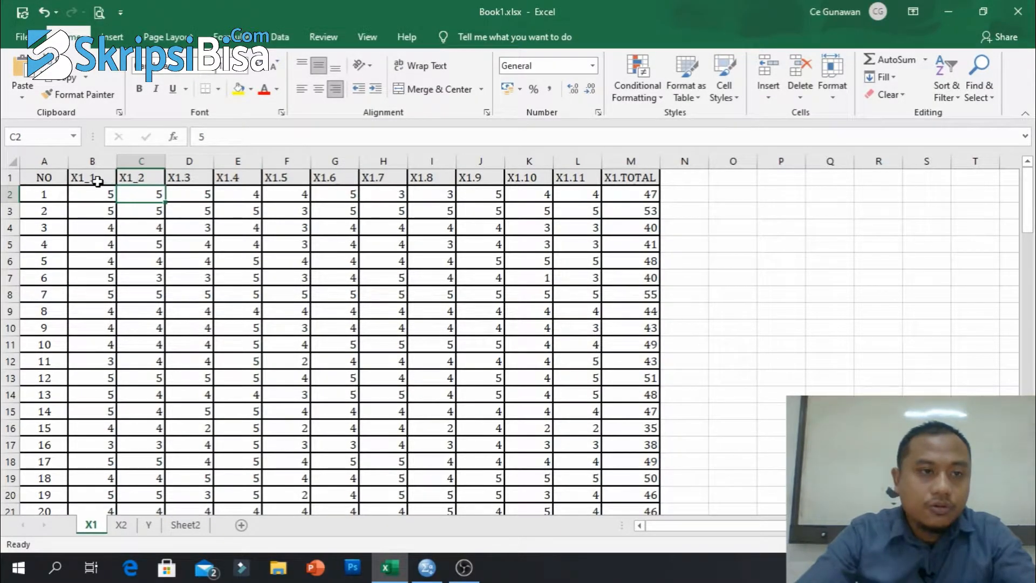
- Try to fill the underscore header from C1 across the remaining item headers, and undo the fill
double_click(93, 178)
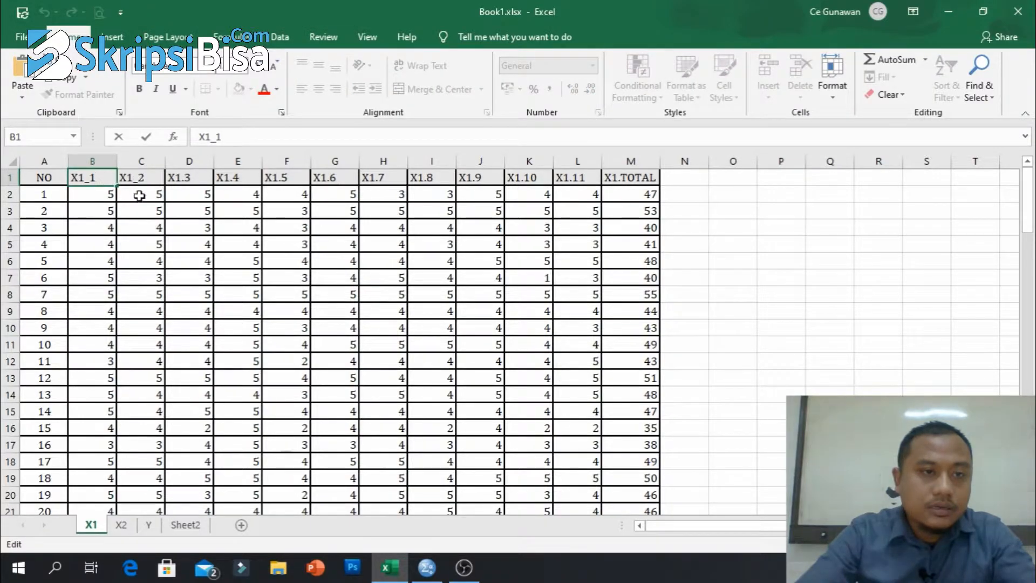
left_click(139, 195)
double_click(99, 180)
left_click(145, 176)
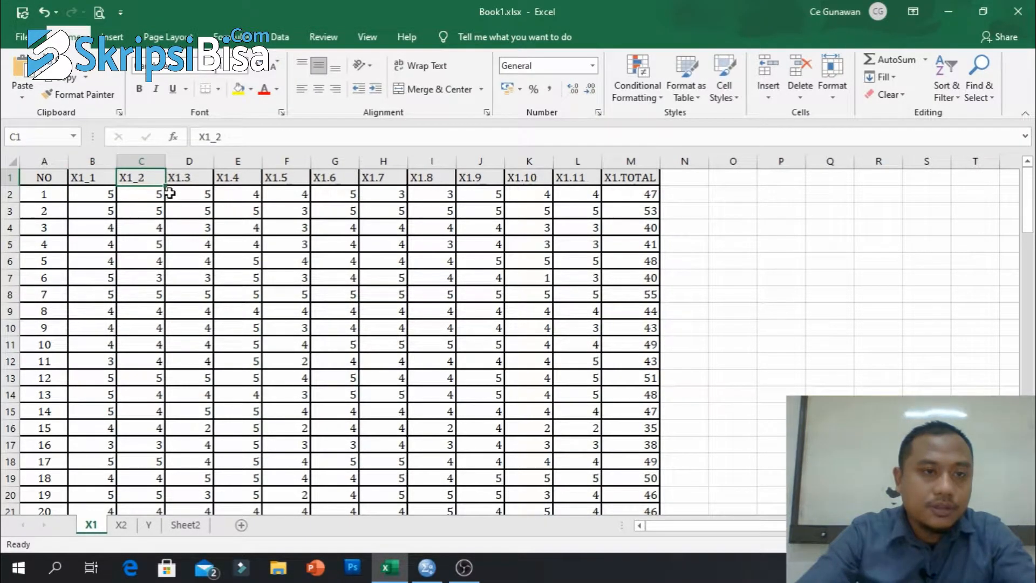
double_click(168, 189)
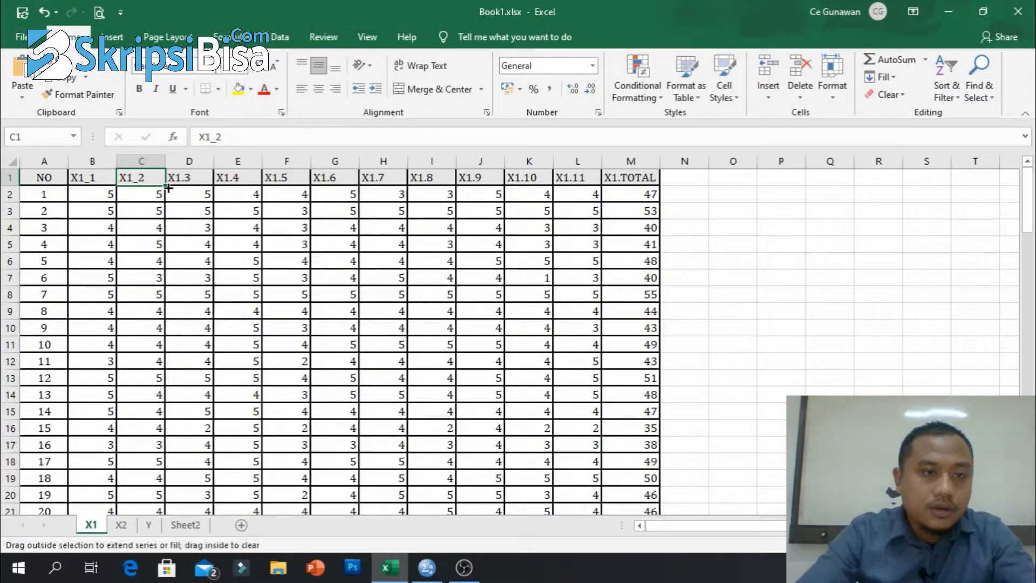
left_click(532, 196)
key("ctrl+z")
- Try to extend the X1_1 and X1_2 headers across the other item columns as a series, and undo the fill
left_click_drag(89, 178, 142, 178)
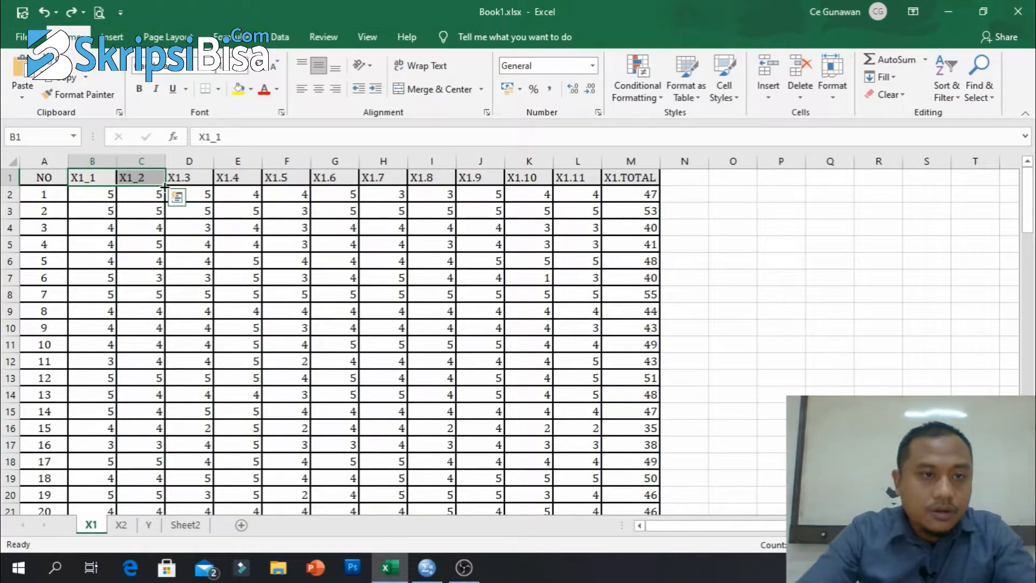
double_click(164, 187)
left_click_drag(260, 176, 410, 175)
key("ctrl+z")
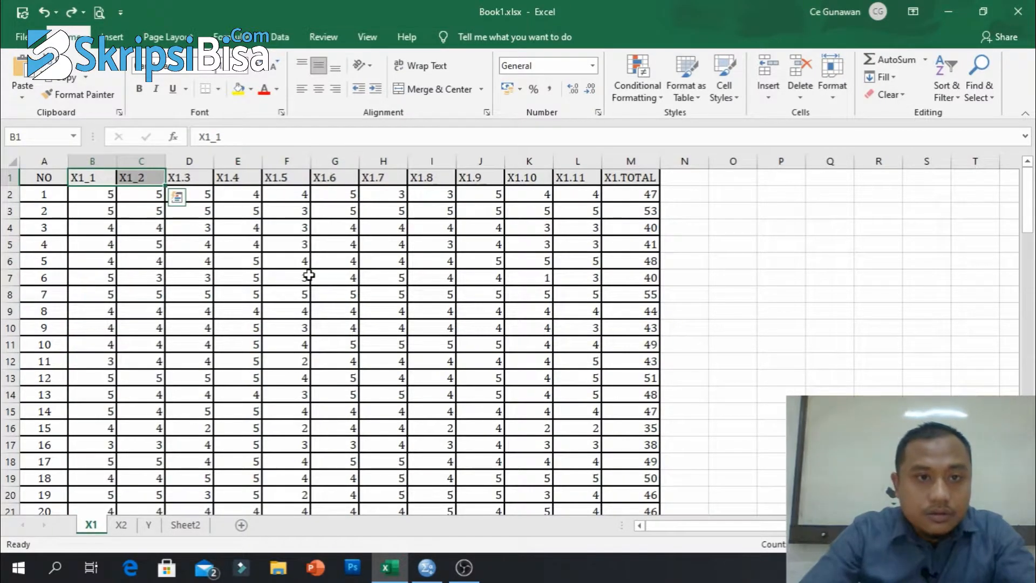
left_click(203, 316)
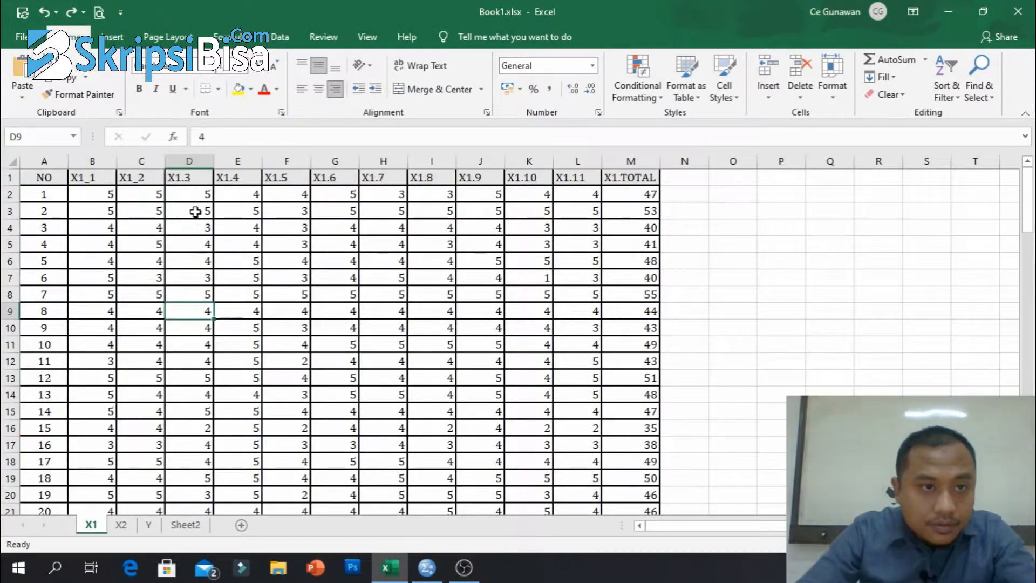
- Undo the underscore renames of the headers in cells B1 and C1
left_click(124, 179)
left_click_drag(227, 178, 594, 183)
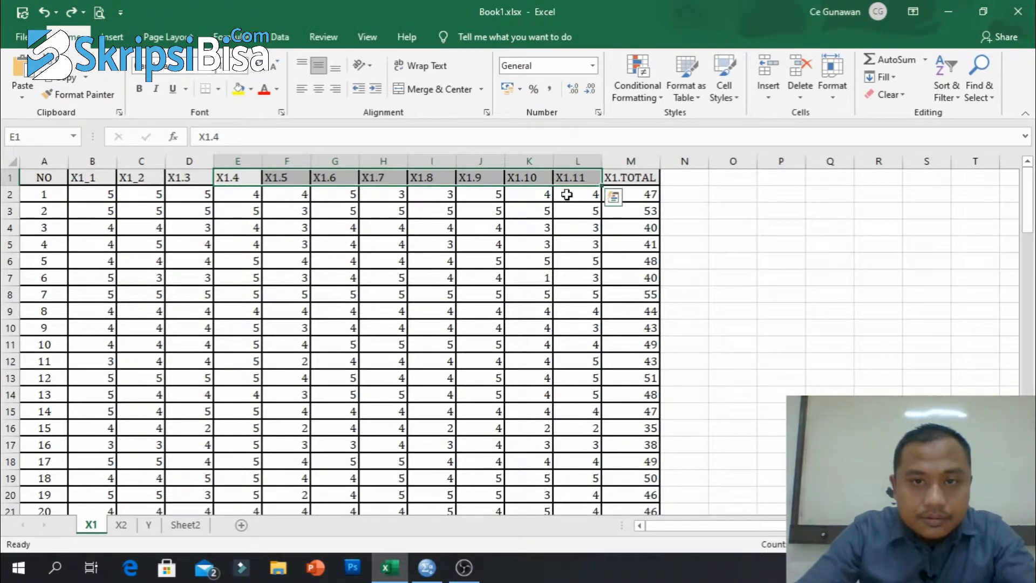
left_click(127, 188)
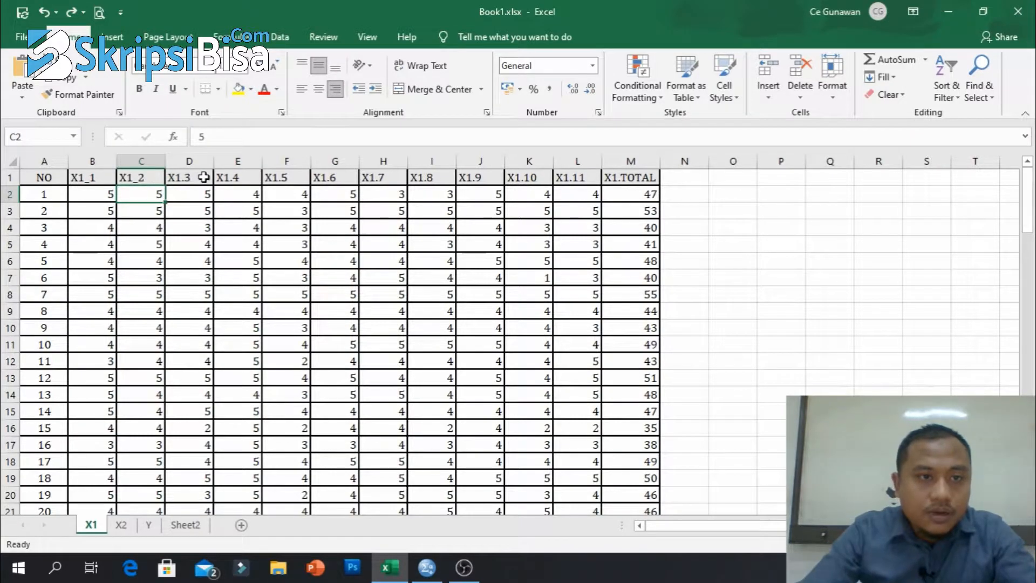
left_click(183, 177)
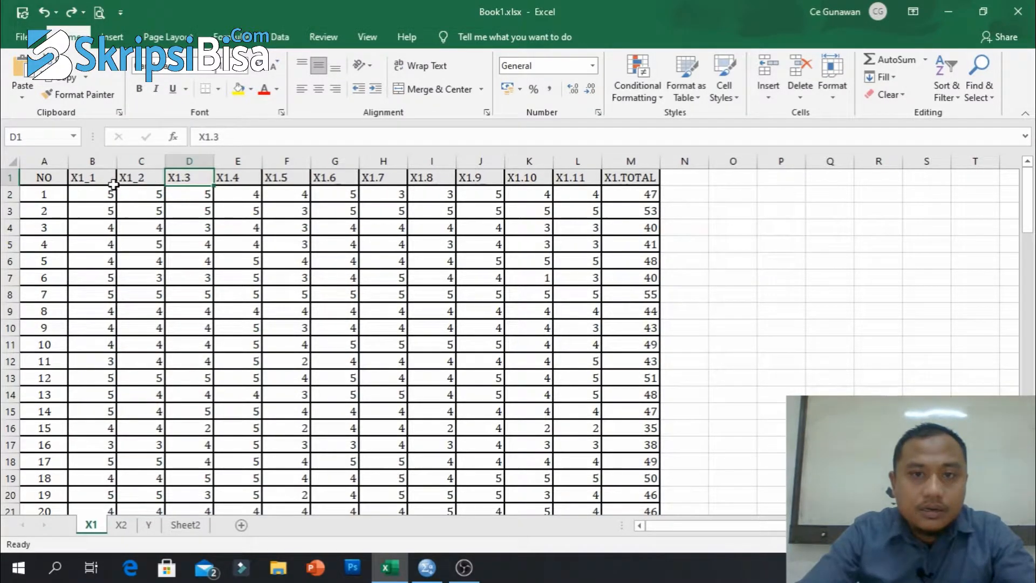
key("Left")
key("Left")
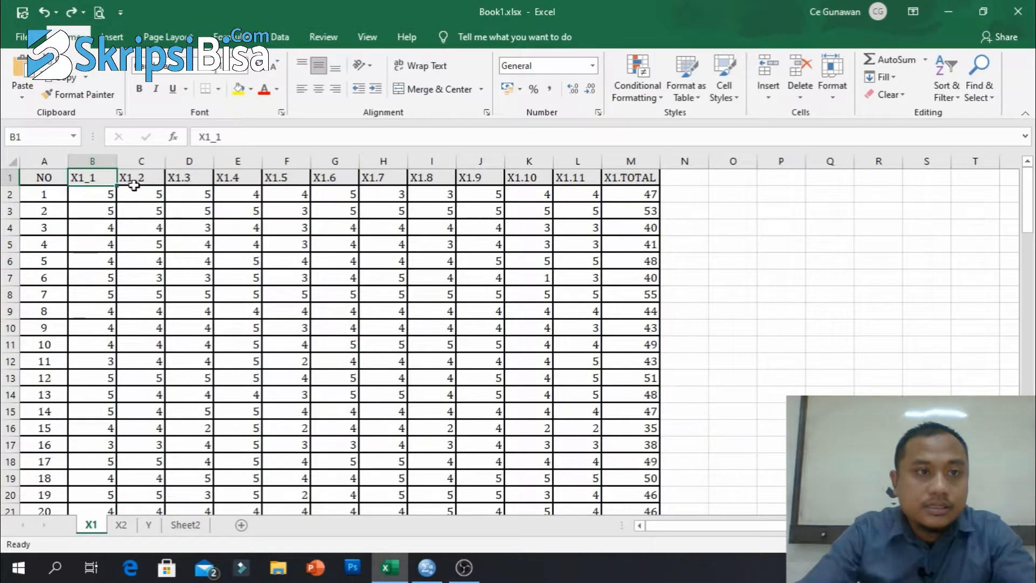
key("ctrl+z")
key("ctrl+z")
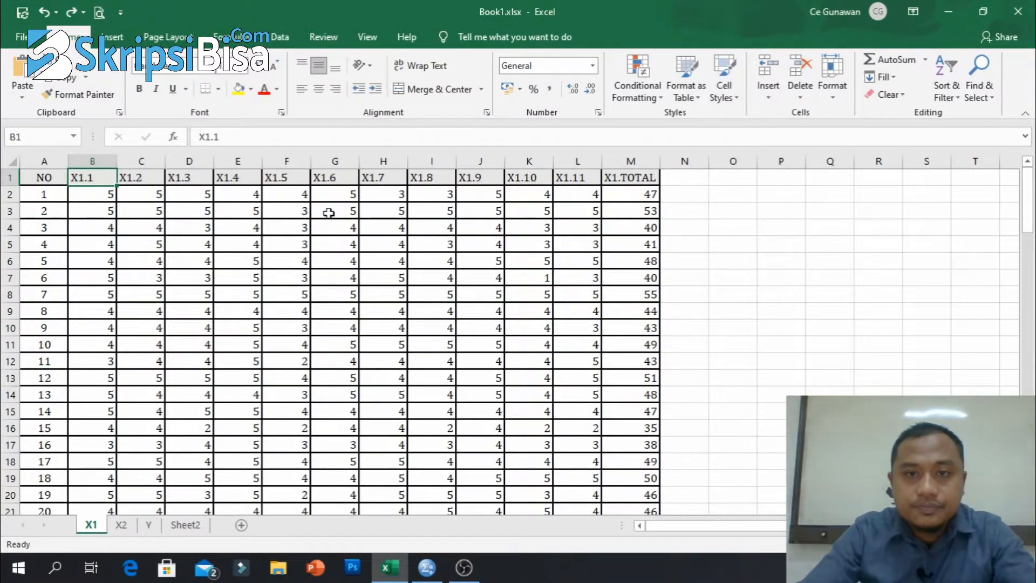
scroll(321, 212, "down", 3)
scroll(321, 212, "up", 3)
scroll(321, 212, "down", 2)
scroll(321, 212, "up", 2)
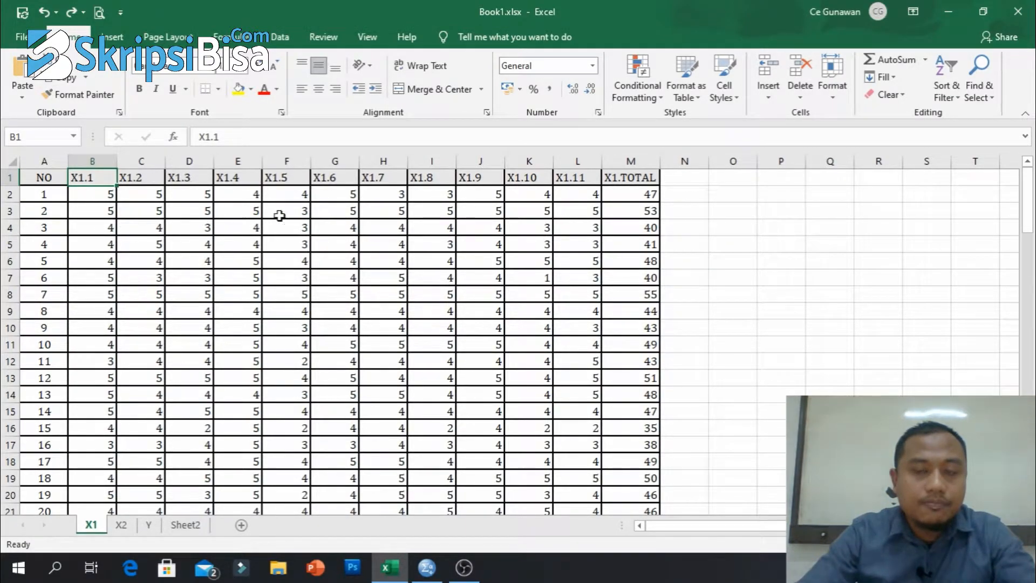
- Switch to the SPSS Data Editor and define two variables named X1.1 and X1.2 in the first two variable rows
left_click(426, 566)
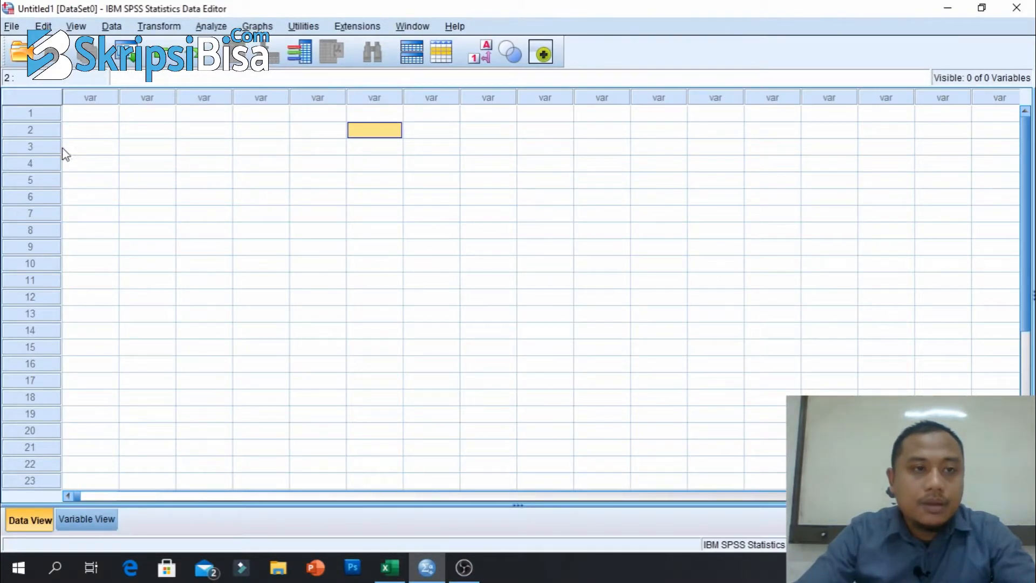
left_click(81, 116)
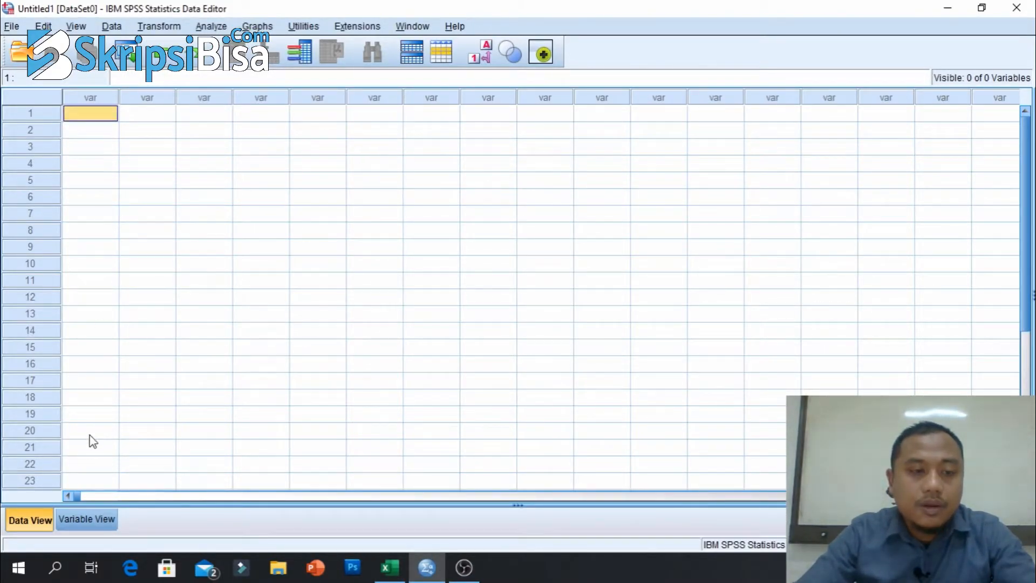
left_click(86, 518)
left_click(106, 96)
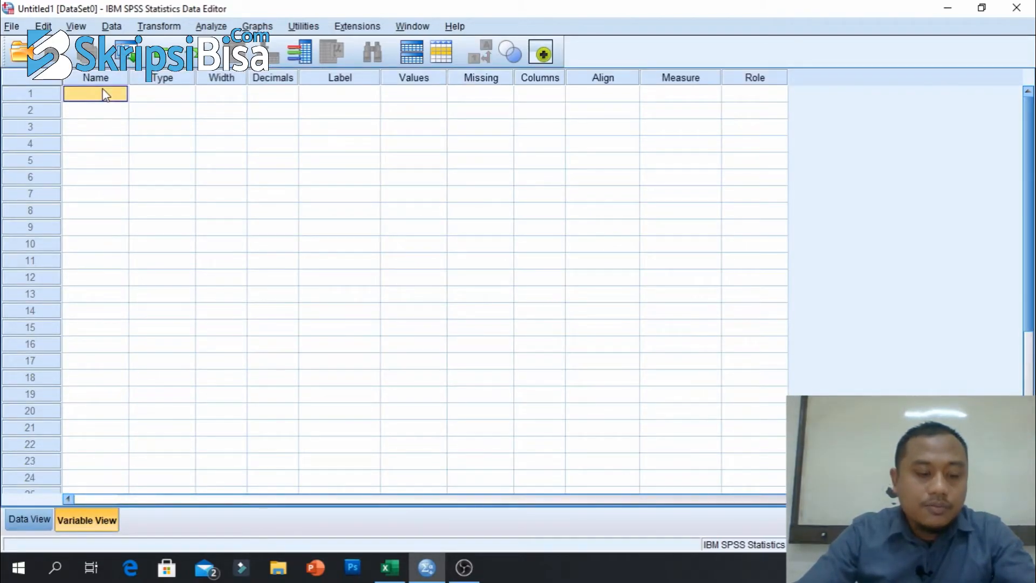
type("X")
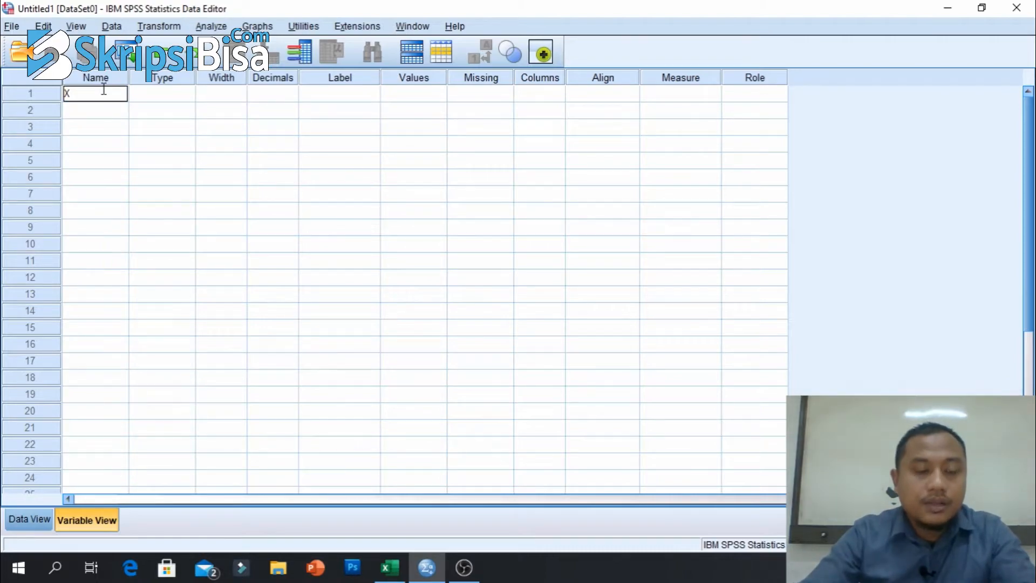
type("1")
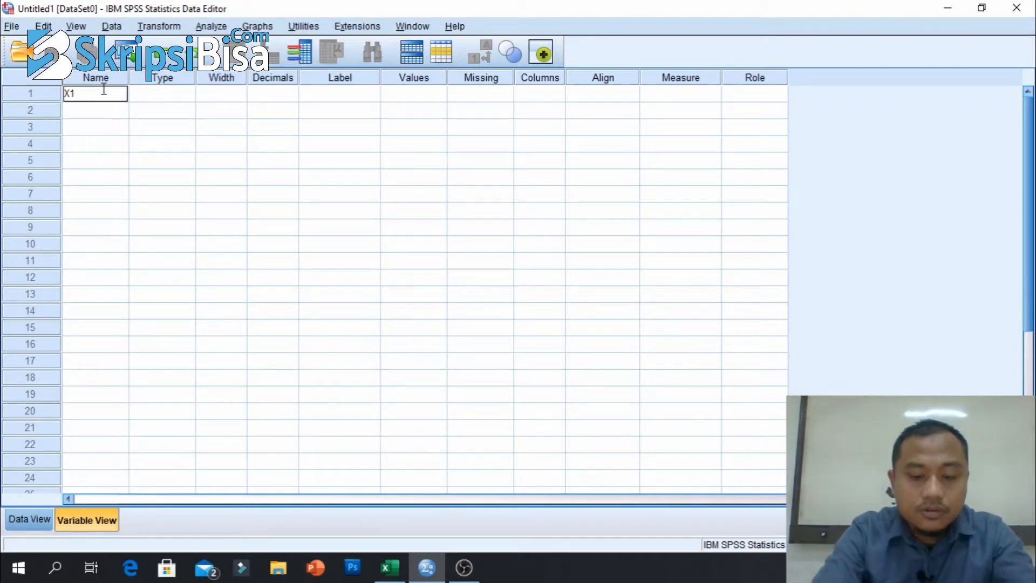
type(".1")
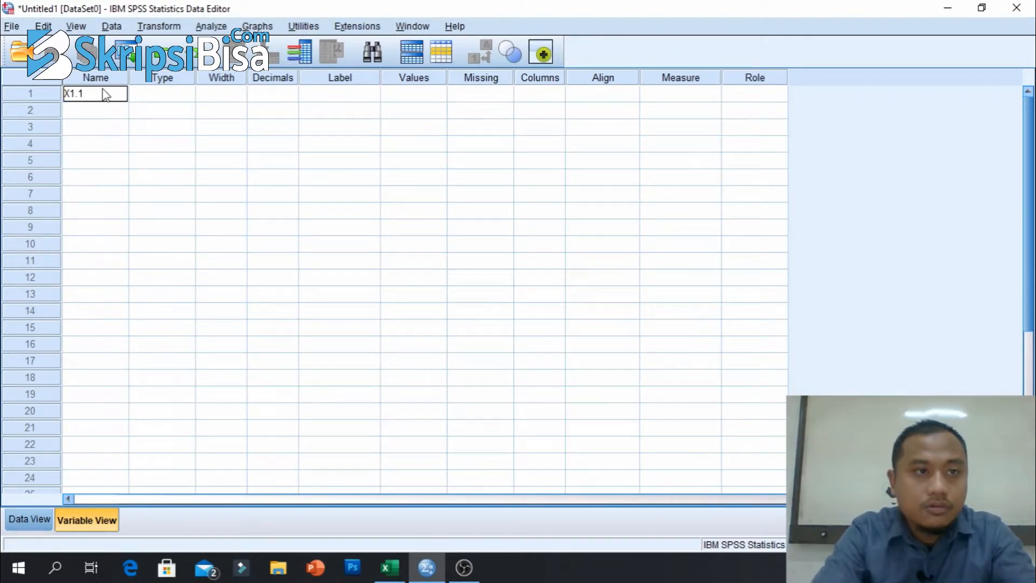
key("Return")
type("X")
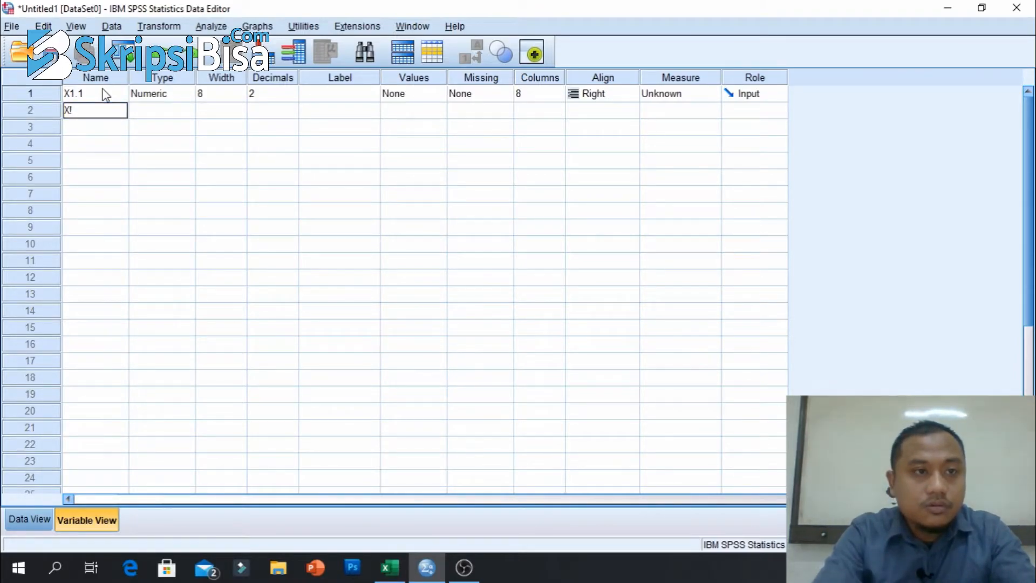
type("1.2")
key("Return")
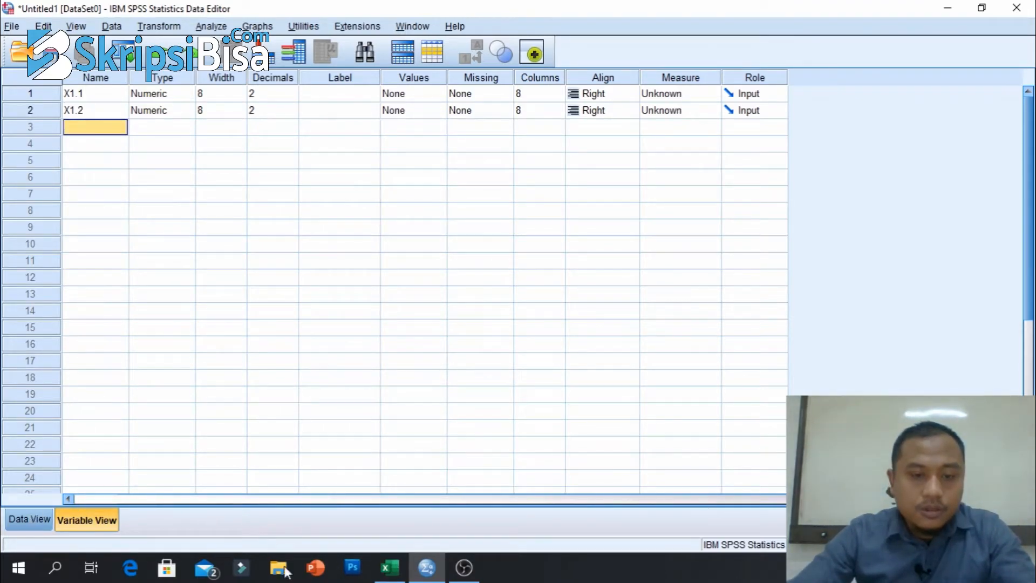
- Switch back to Excel and copy the X1.1 and X1.2 responses, cells B2 to C101, on sheet X1 without the headers
left_click(390, 568)
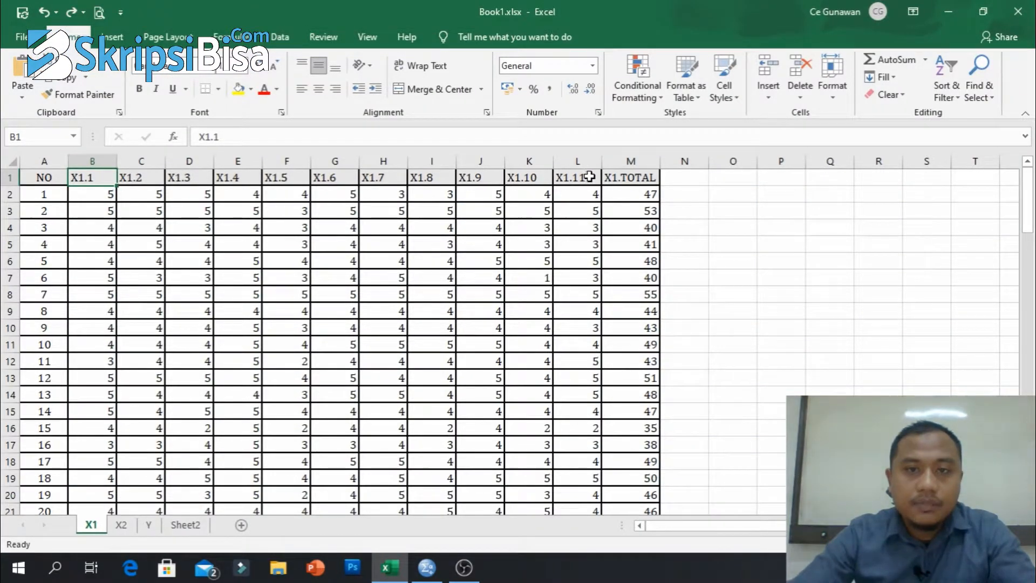
left_click_drag(93, 197, 152, 492)
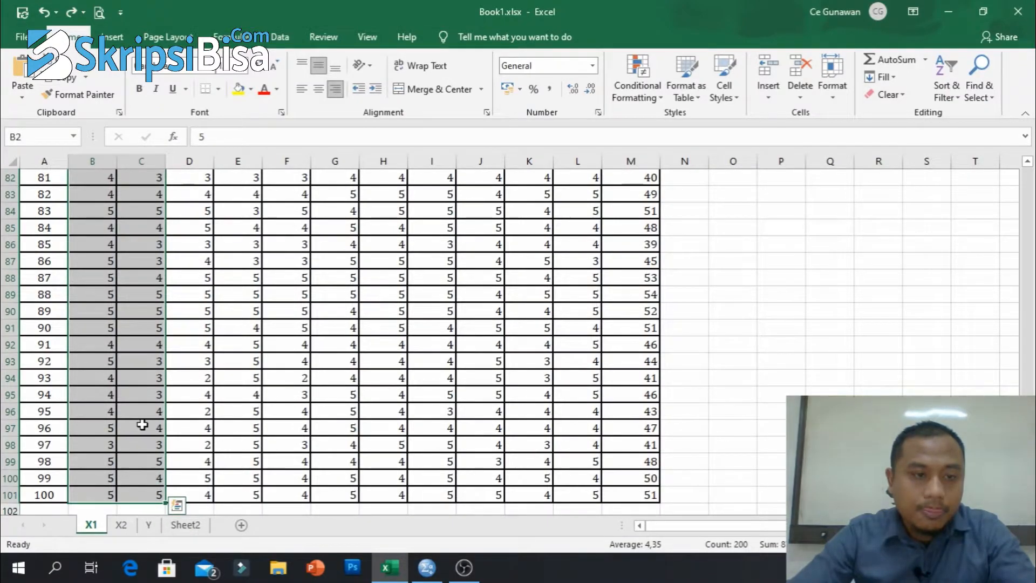
right_click(145, 390)
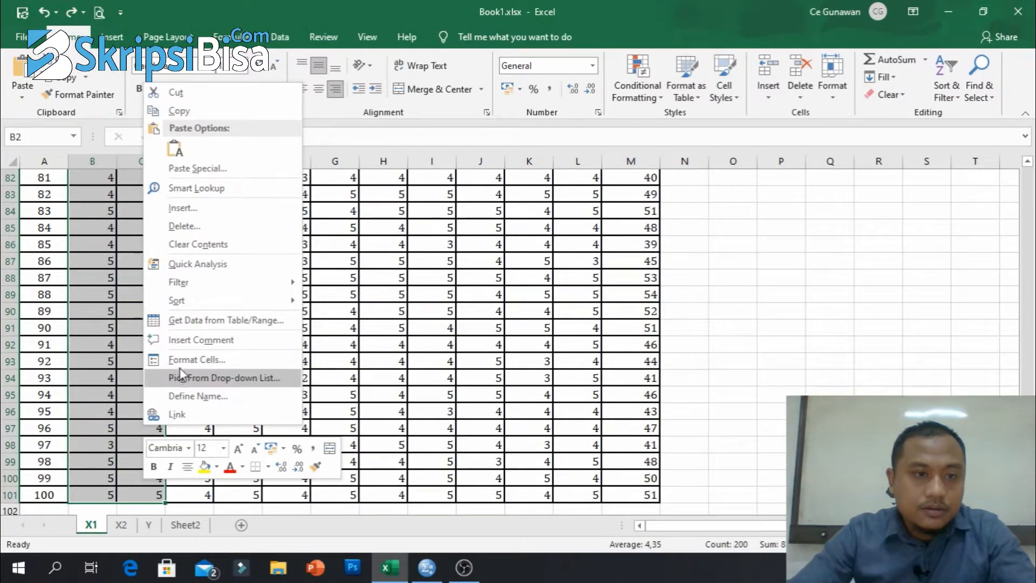
left_click(203, 108)
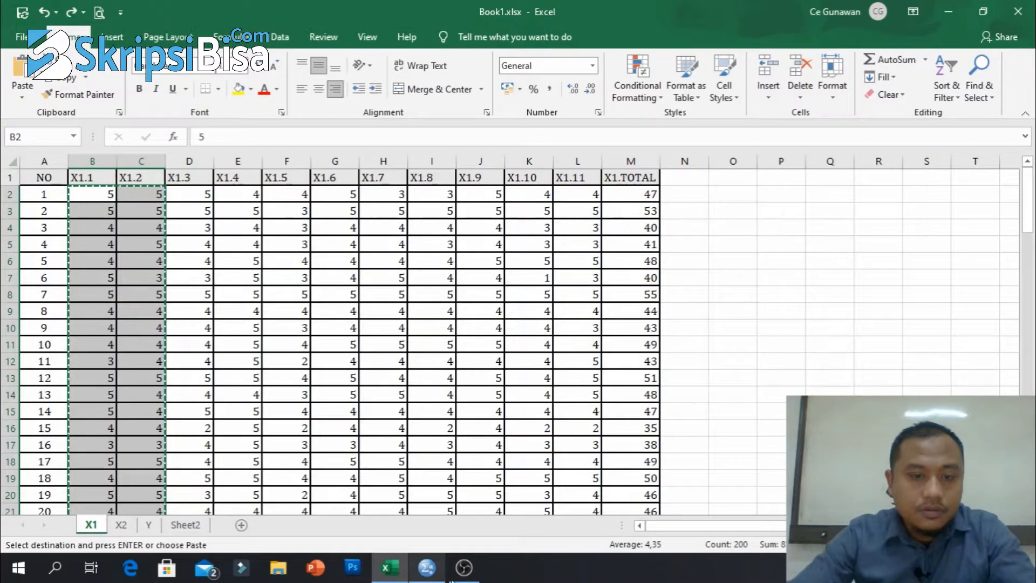
- Switch to the SPSS Data Editor and set the measurement level of variables X1.1 and X1.2 to Ordinal
left_click(431, 576)
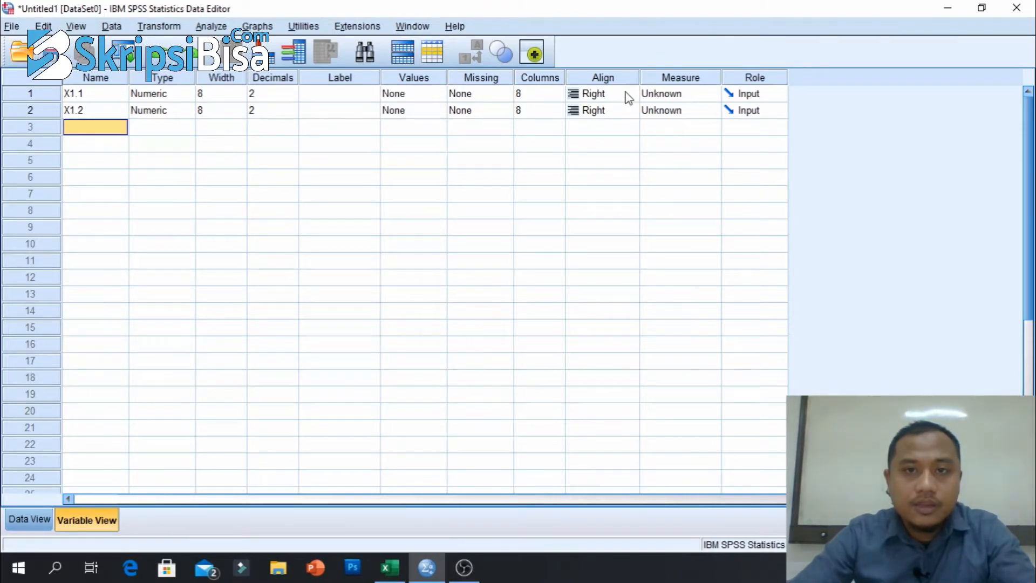
left_click(672, 95)
left_click(671, 125)
left_click(672, 112)
left_click(673, 142)
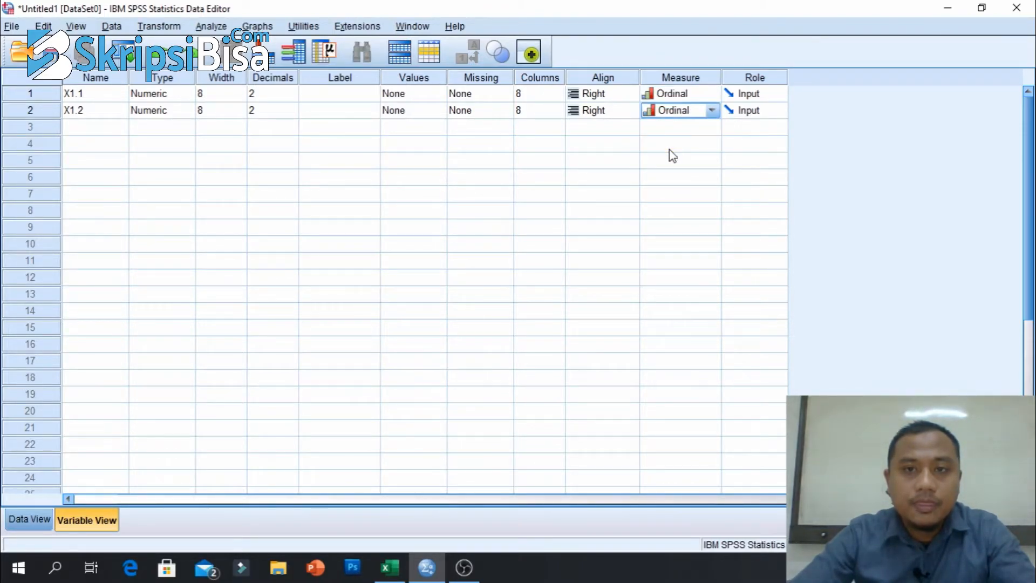
- Paste the copied responses into the X1.1 and X1.2 columns starting at case 1, and check the data and variable definitions
left_click(28, 521)
left_click(100, 122)
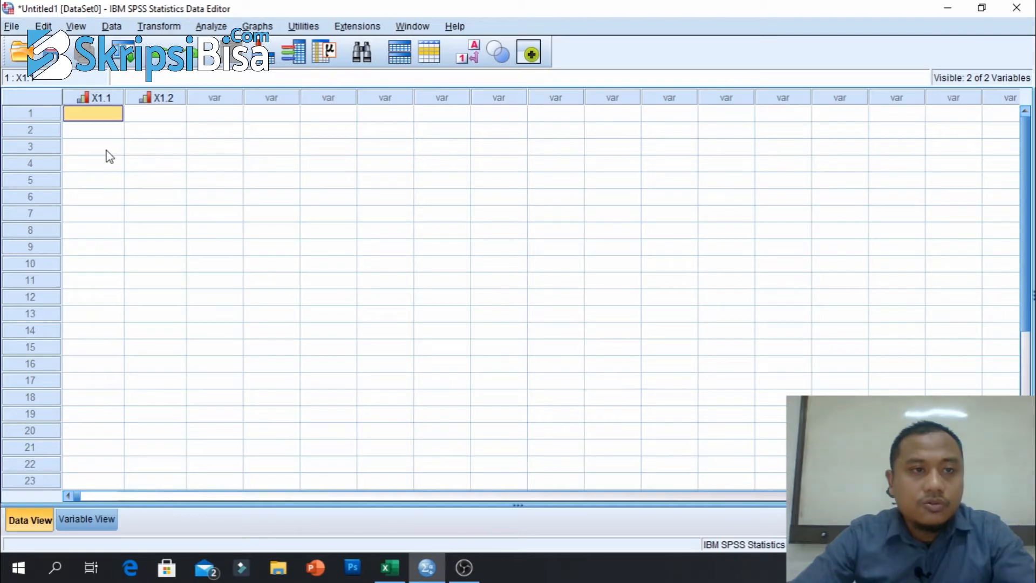
right_click(109, 120)
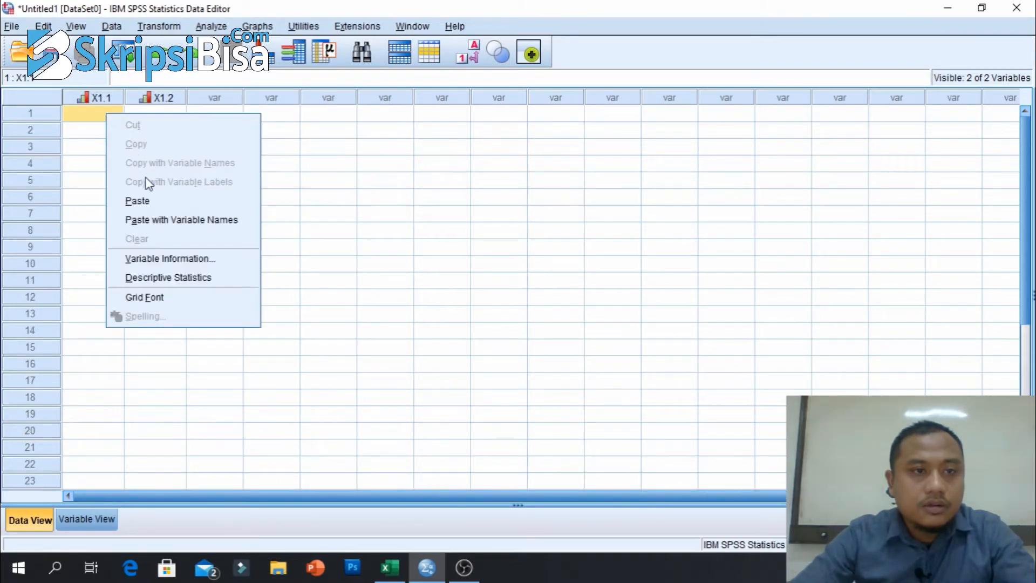
left_click(138, 202)
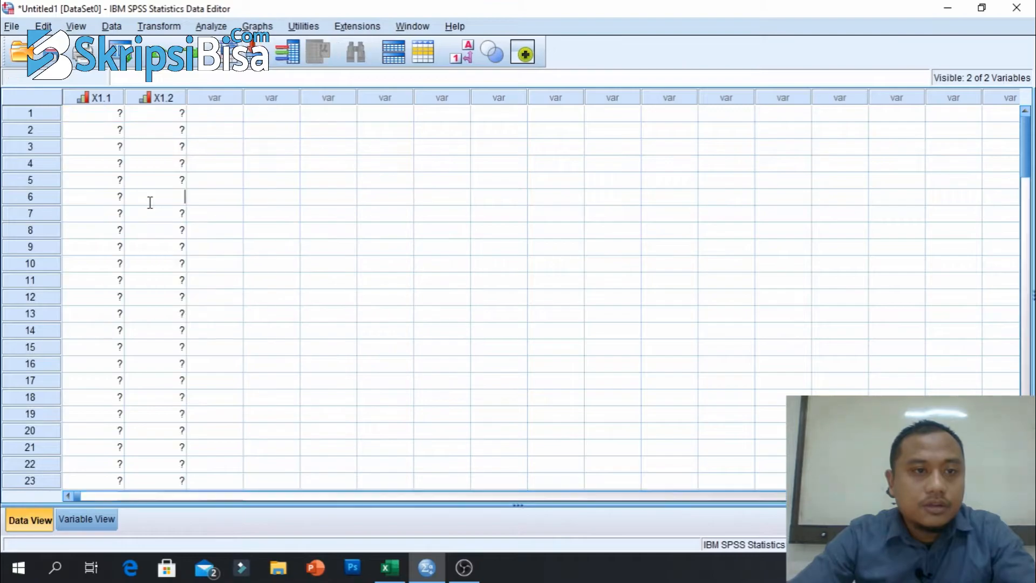
left_click(252, 236)
scroll(139, 201, "down", 3)
scroll(146, 303, "up", 3)
left_click(99, 517)
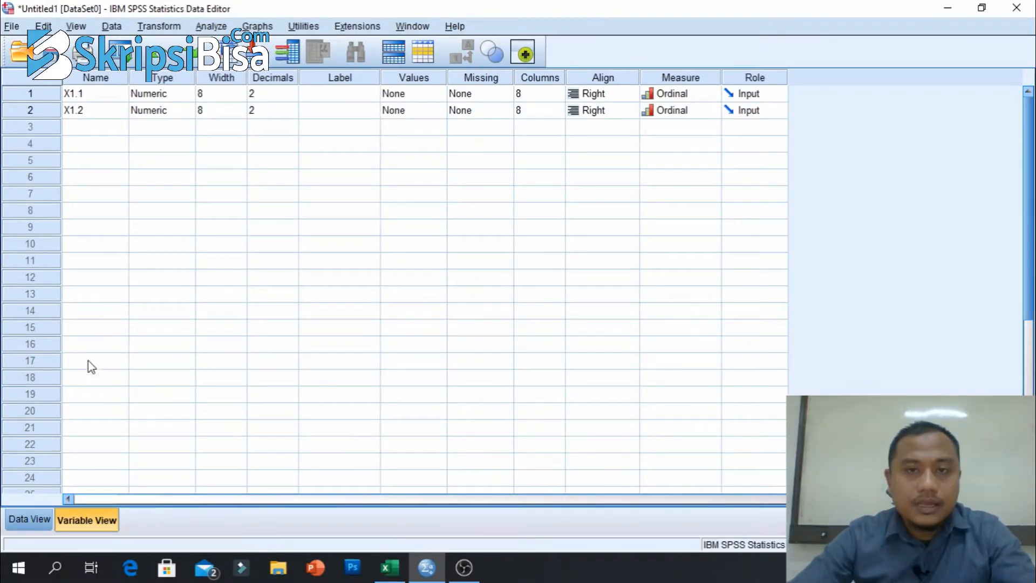
left_click(30, 518)
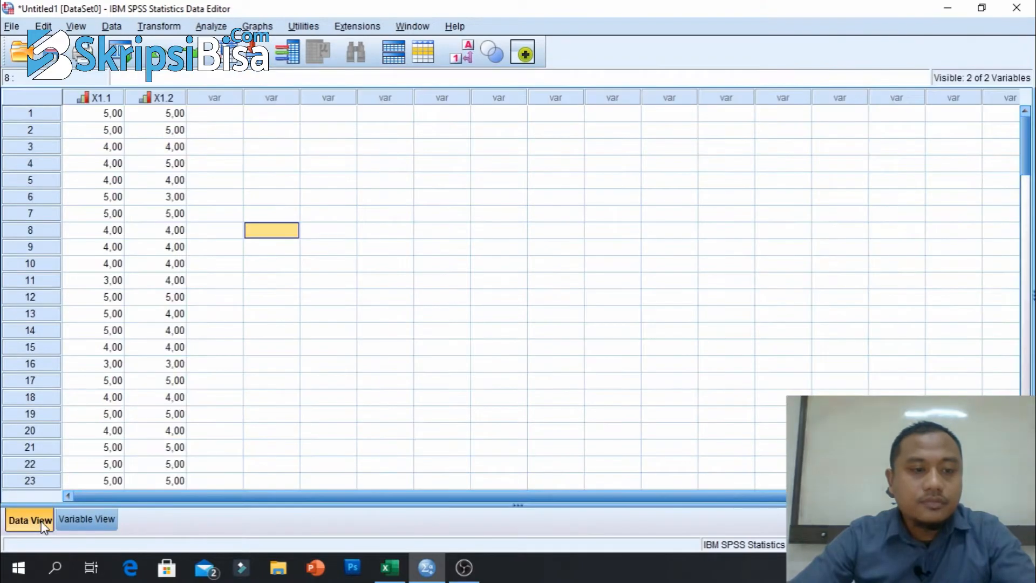
left_click(75, 520)
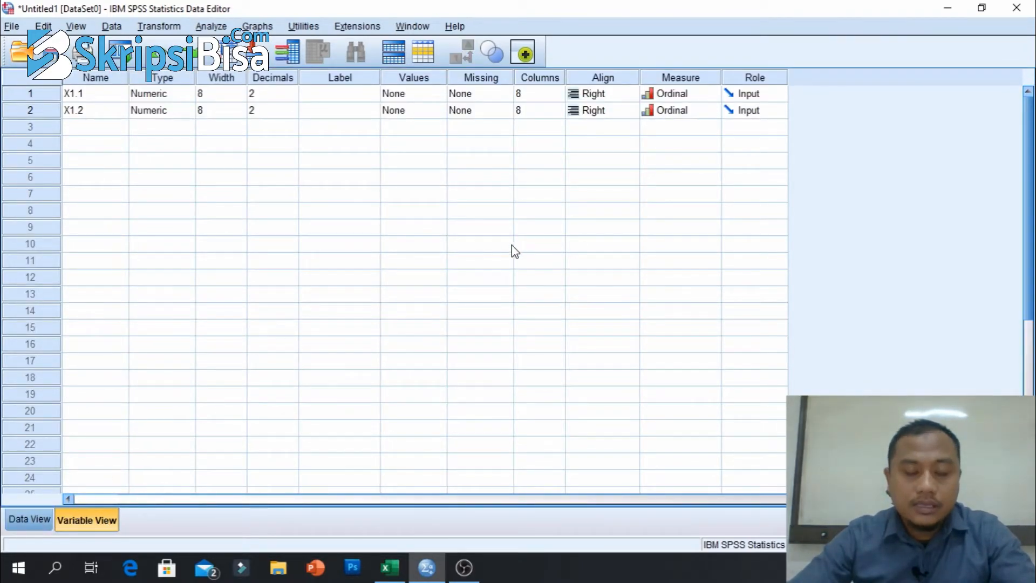
- Create a new empty dataset, show its data grid, and close the output viewer without saving its contents
key("ctrl+n")
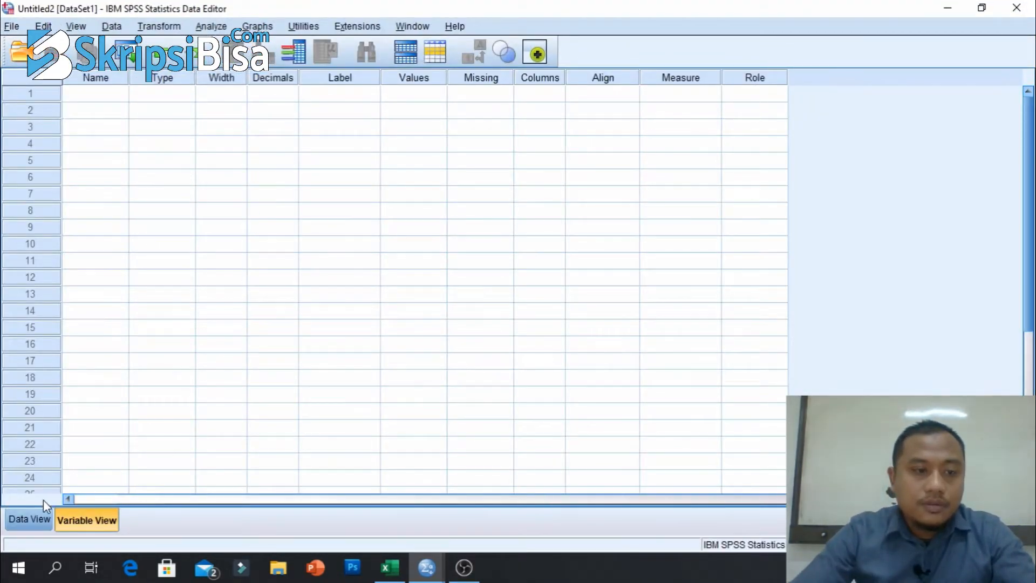
left_click(30, 519)
key("alt+Tab")
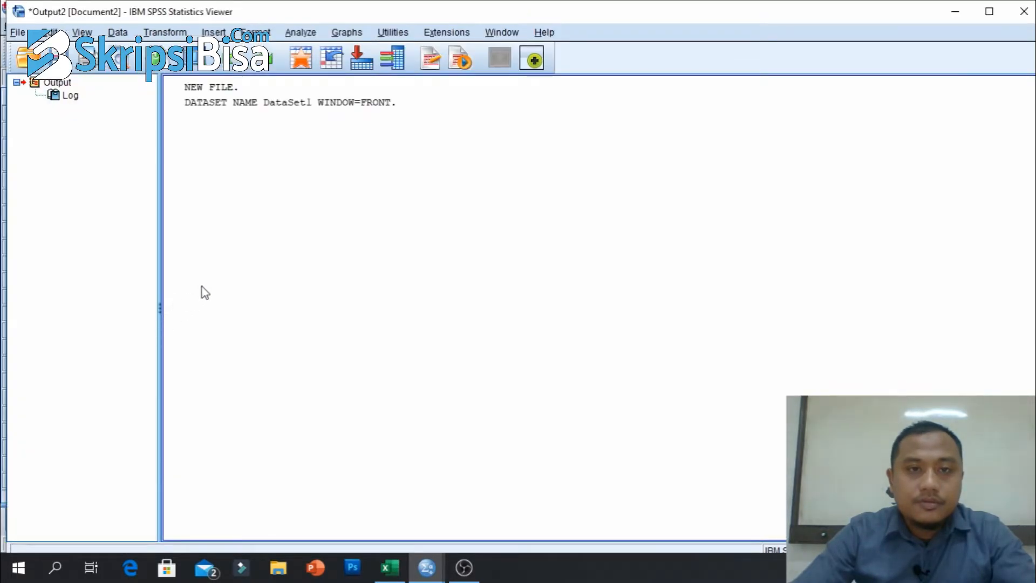
left_click(1025, 12)
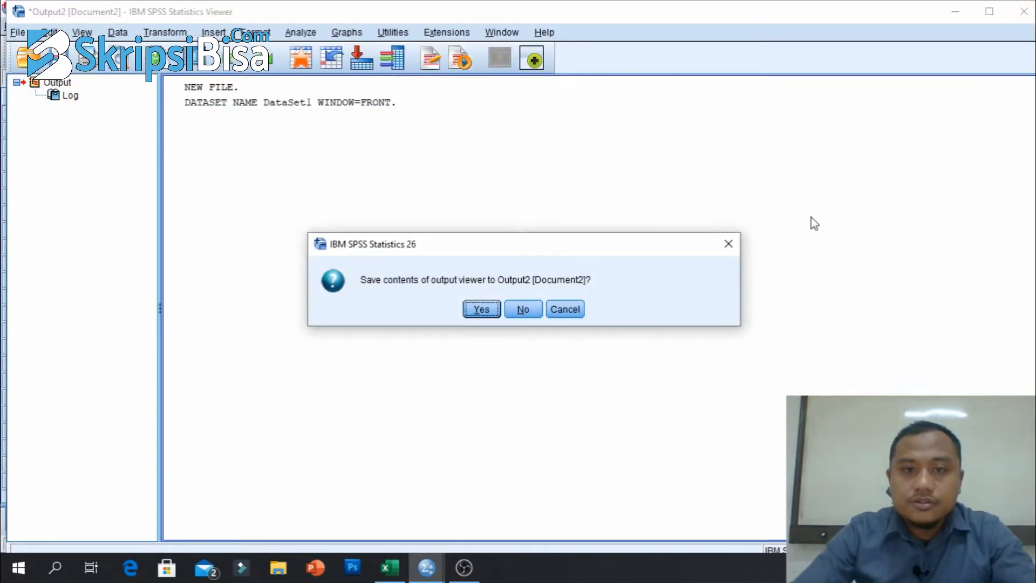
left_click(526, 311)
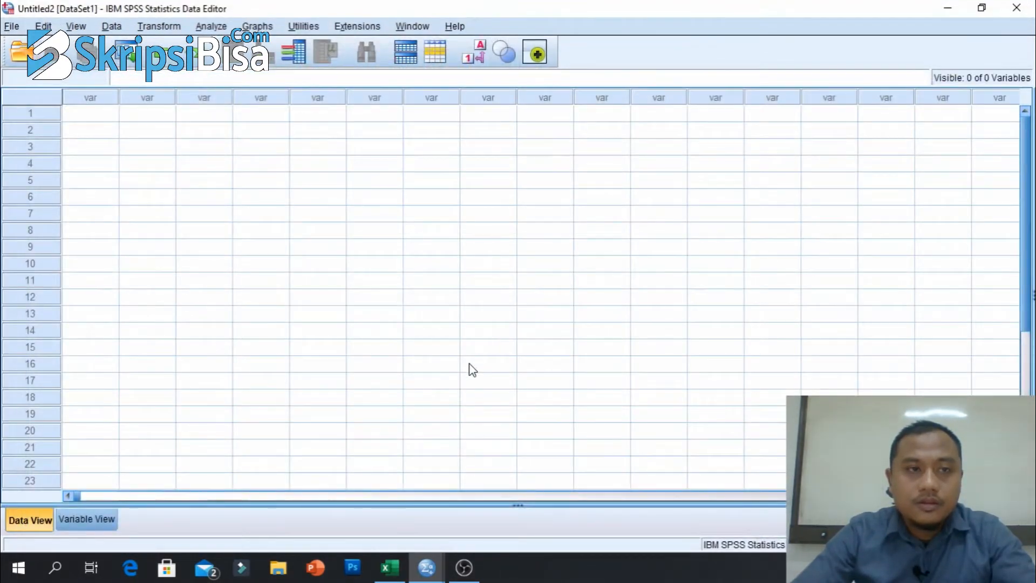
- Switch to Excel and delete the NO column from sheet X1 so the item data begins in column A
left_click(390, 567)
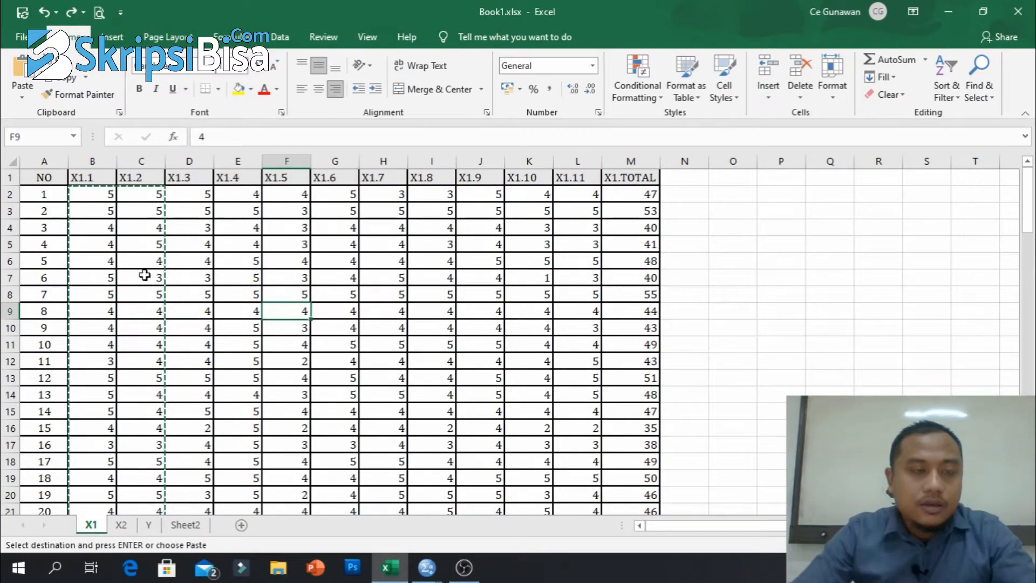
left_click(37, 178)
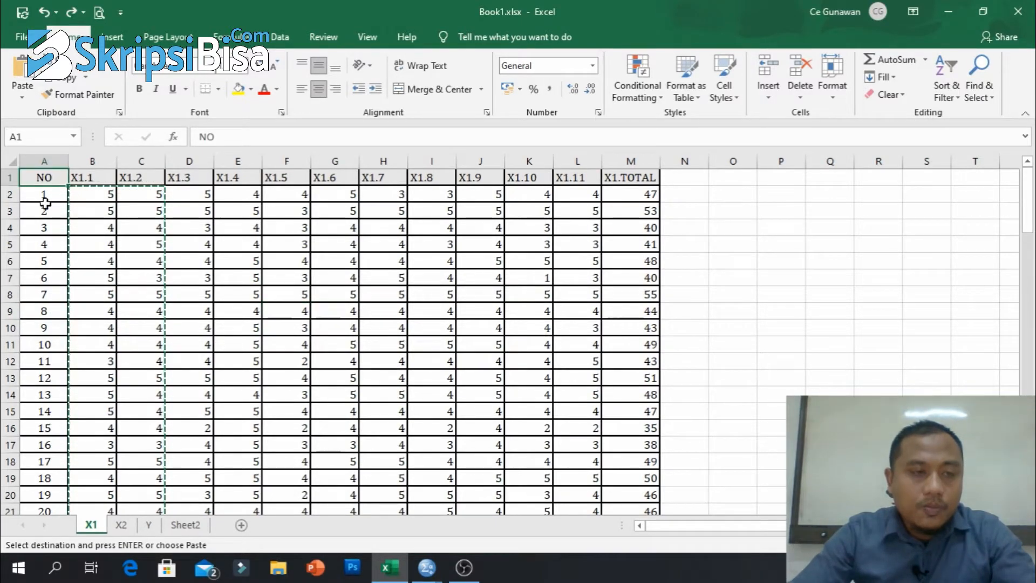
scroll(42, 270, "down", 3)
scroll(41, 235, "down", 8)
scroll(43, 240, "up", 11)
left_click(44, 162)
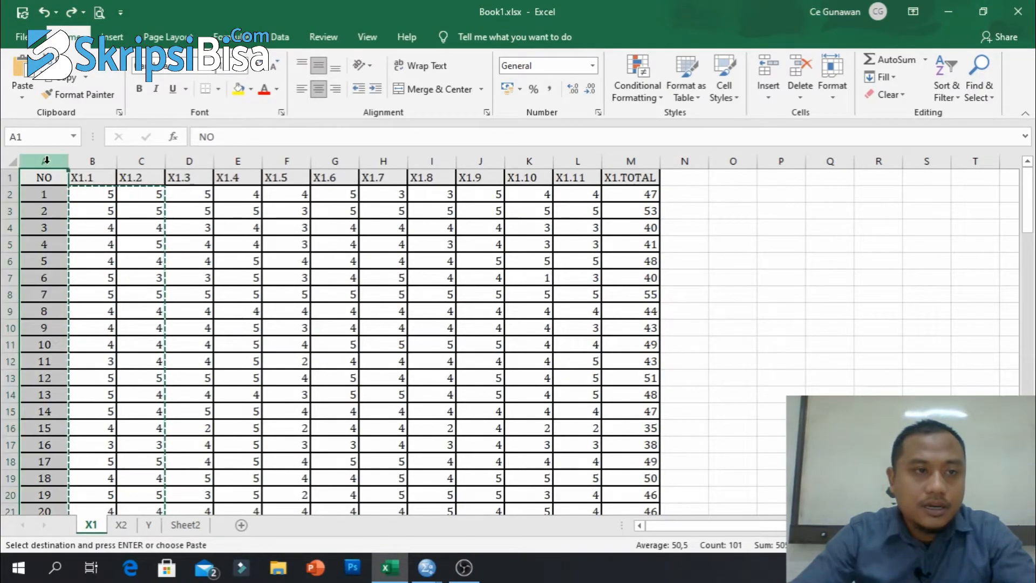
right_click(45, 162)
left_click(111, 288)
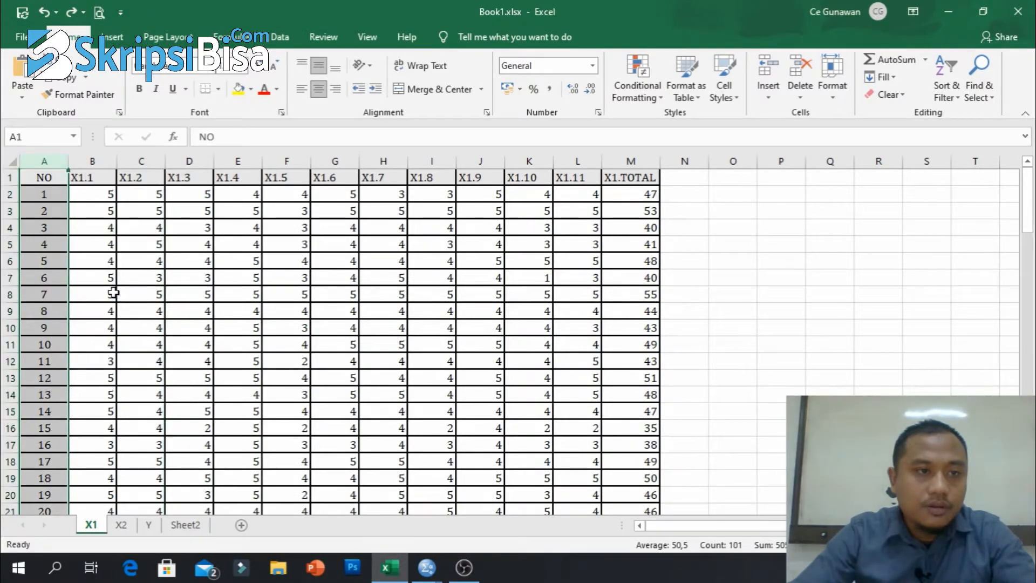
left_click(178, 280)
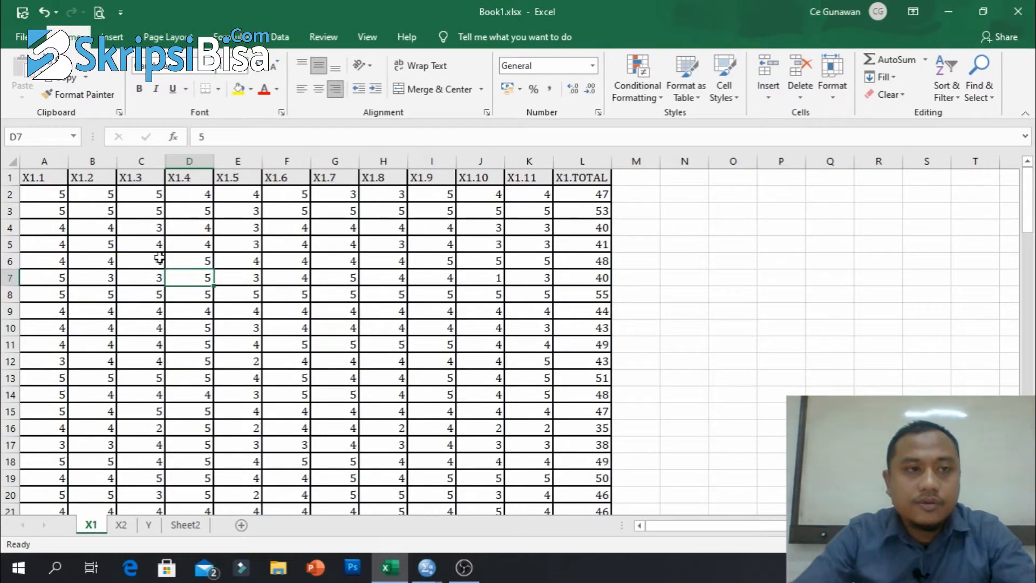
- Save a copy of the workbook to the Desktop as "latihan input data spss" in Excel Workbook format
left_click(16, 38)
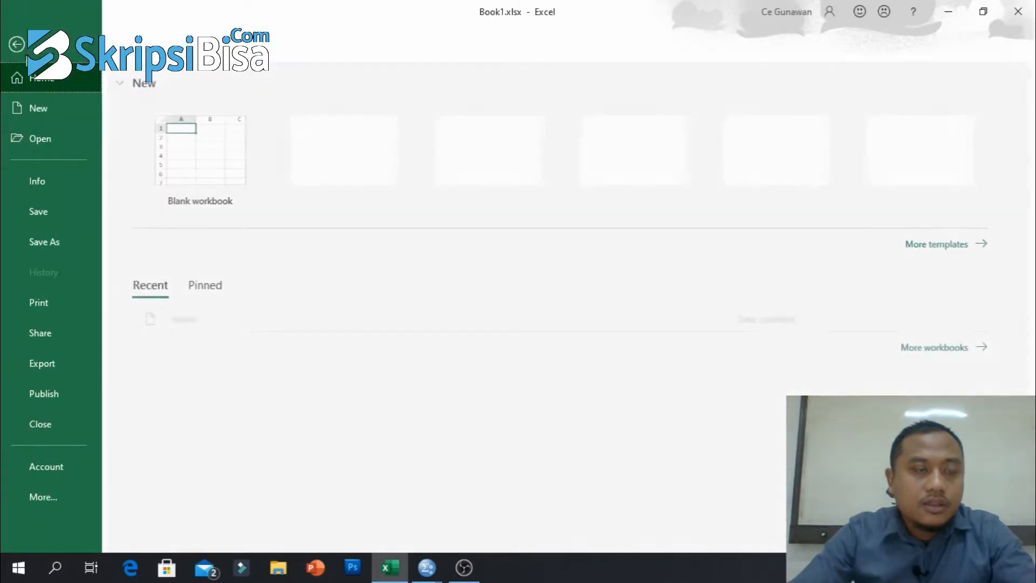
left_click(57, 248)
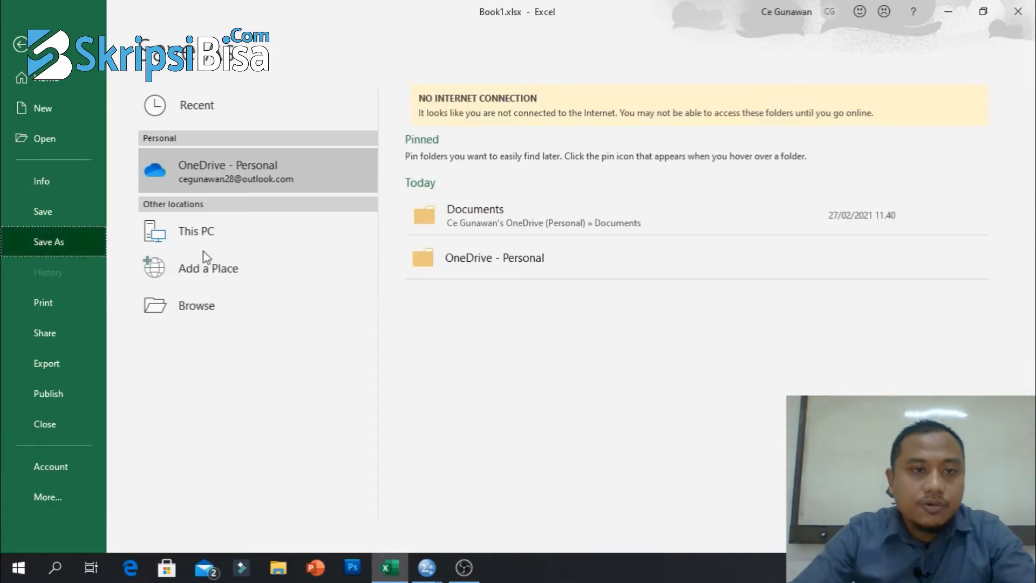
left_click(270, 238)
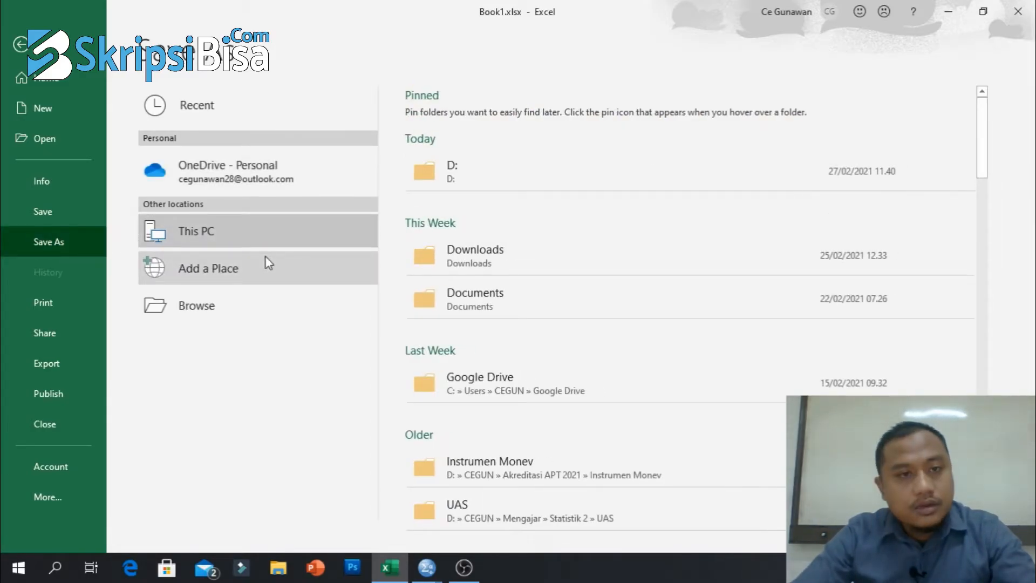
left_click(270, 315)
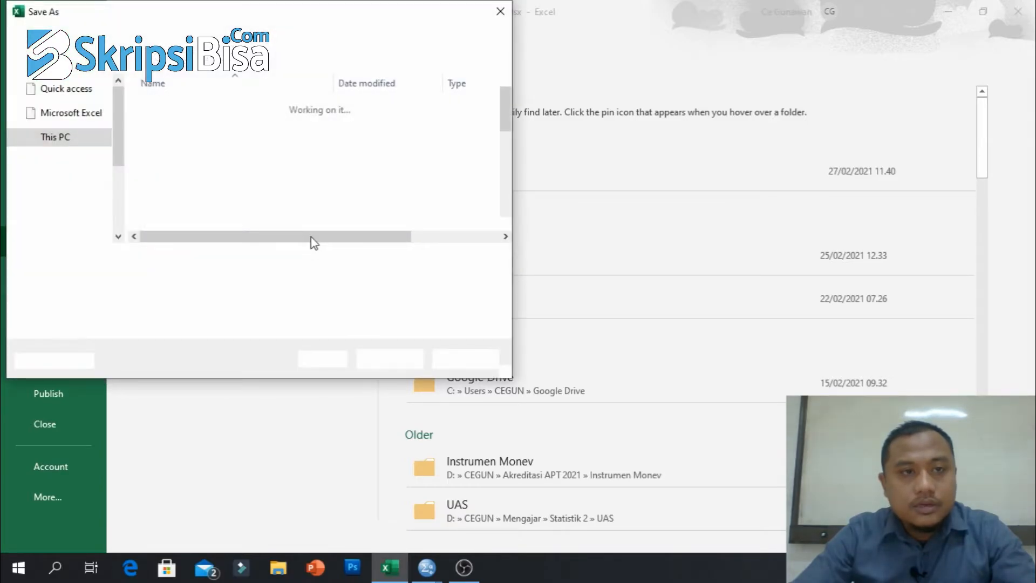
left_click_drag(122, 181, 122, 96)
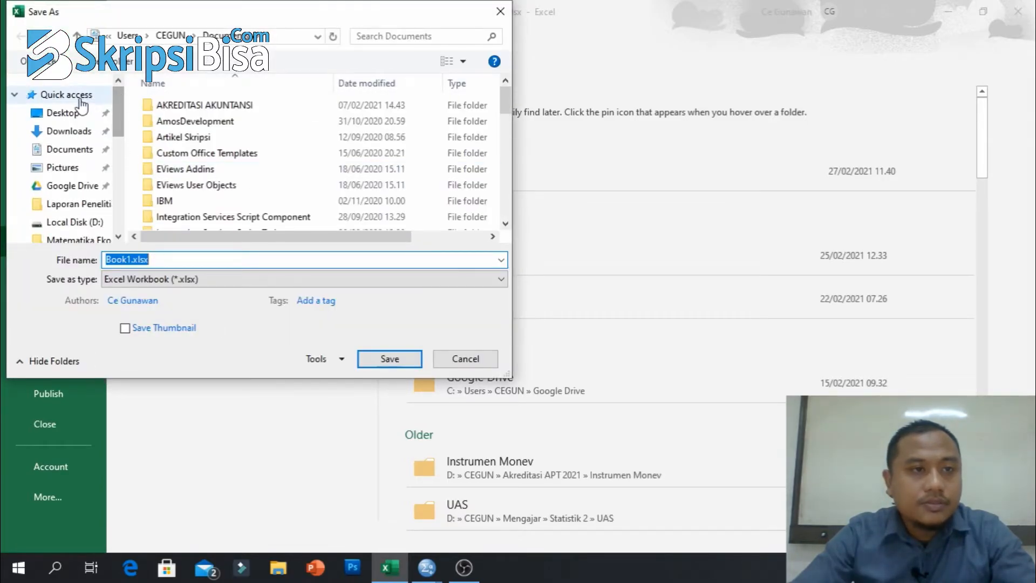
left_click(62, 113)
double_click(129, 260)
type("latihan input d")
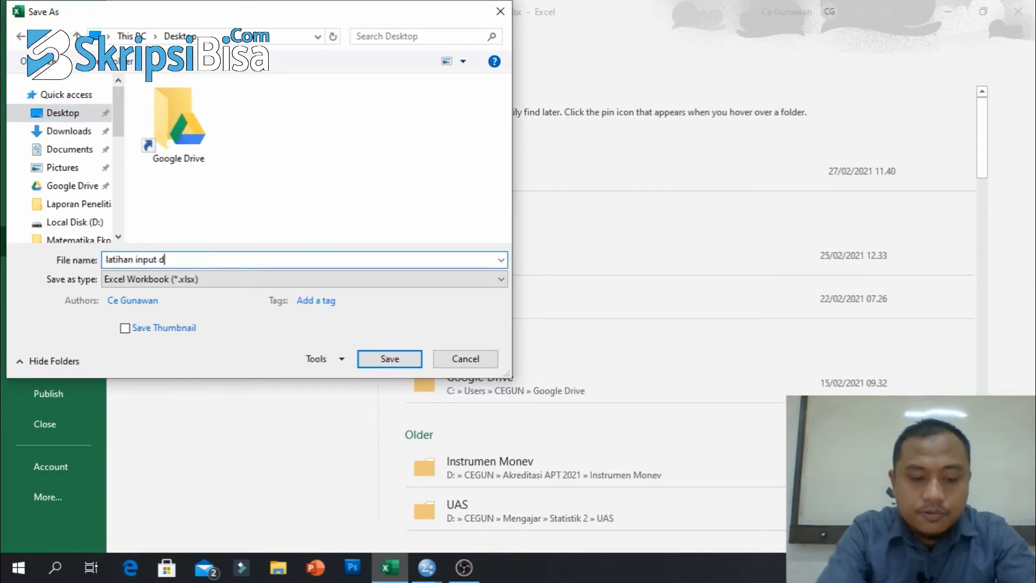
type("ata spss")
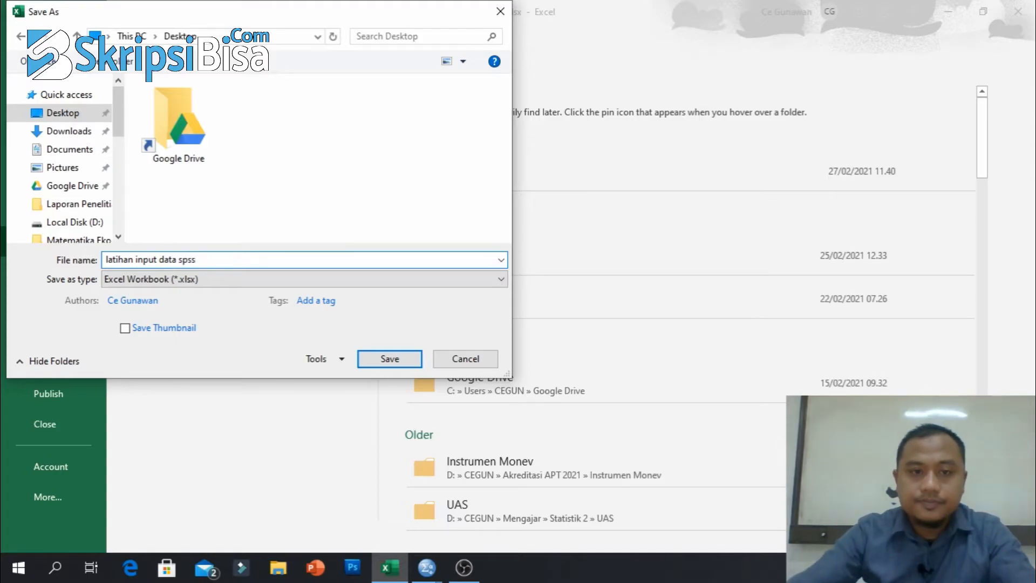
left_click(390, 359)
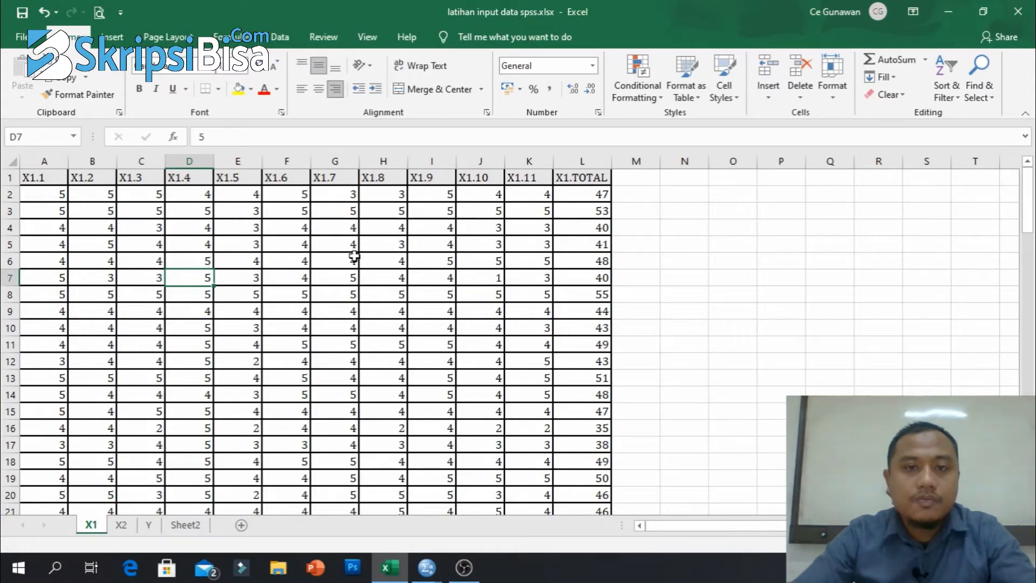
- Review the item headers in row 1 and the response rows beneath them on sheet X1
scroll(352, 255, "down", 3)
scroll(352, 255, "up", 3)
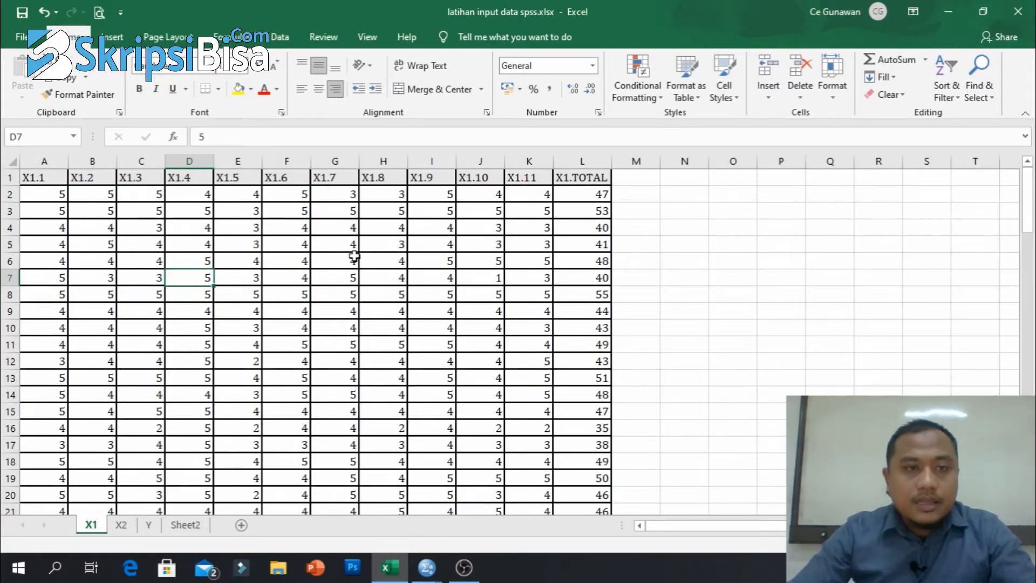
left_click_drag(31, 183, 209, 176)
left_click_drag(383, 177, 585, 180)
left_click_drag(31, 203, 432, 413)
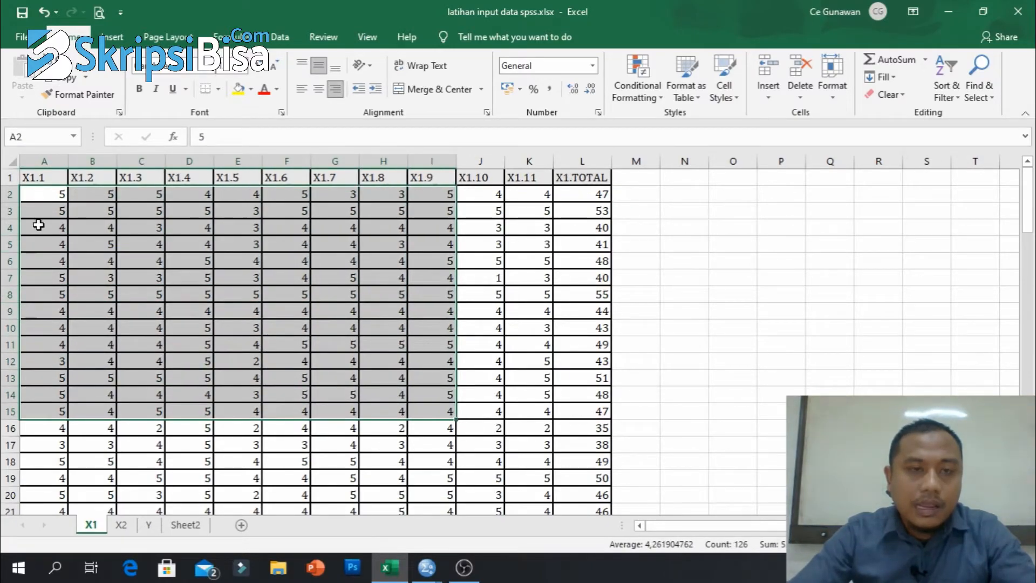
scroll(162, 261, "down", 7)
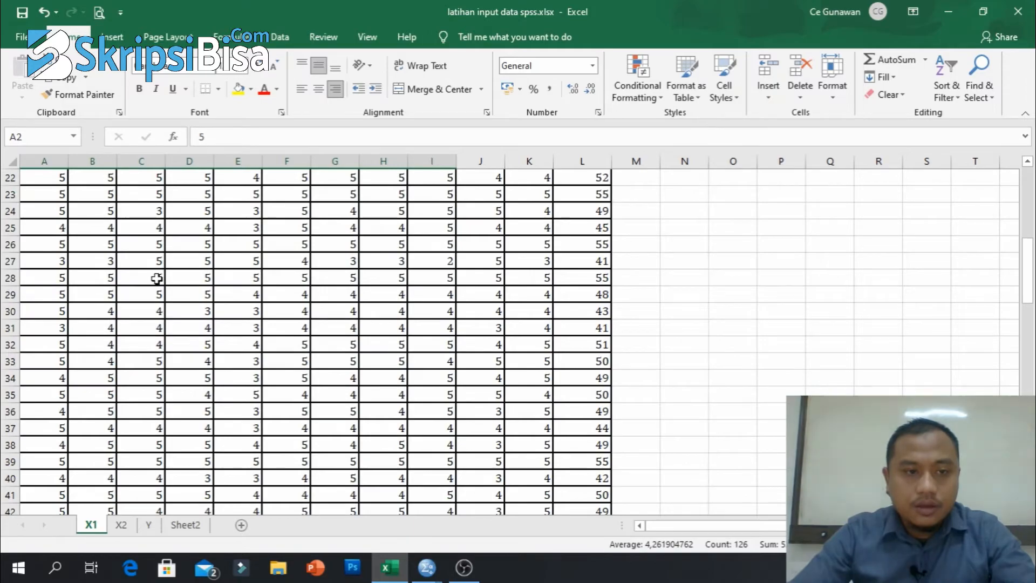
scroll(157, 281, "down", 9)
scroll(157, 284, "down", 11)
scroll(158, 285, "up", 10)
scroll(158, 286, "up", 14)
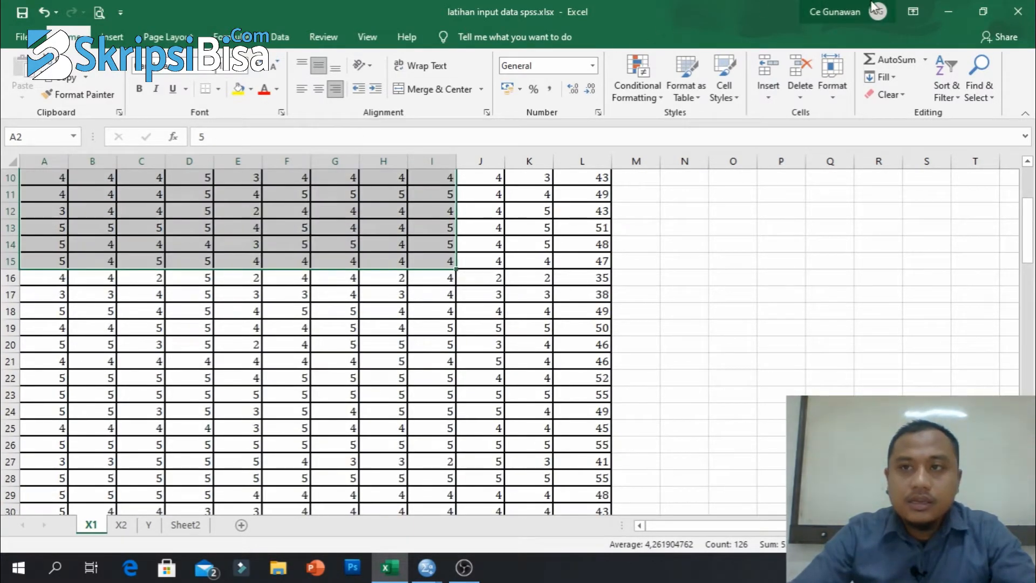
- Close Excel and start an Excel data import in SPSS, opening "latihan input data spss.xlsx" from the Desktop
left_click(1019, 10)
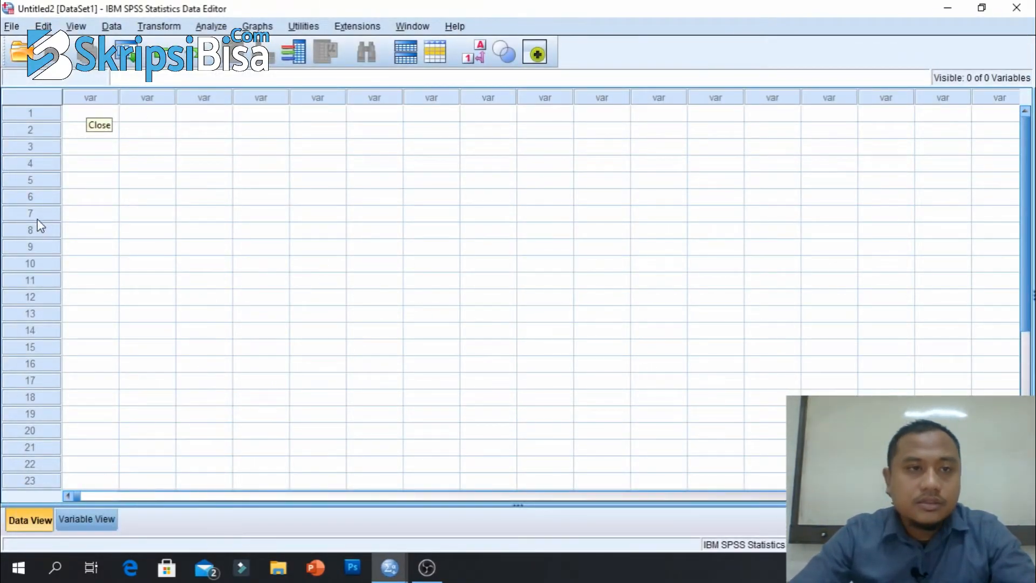
left_click(12, 26)
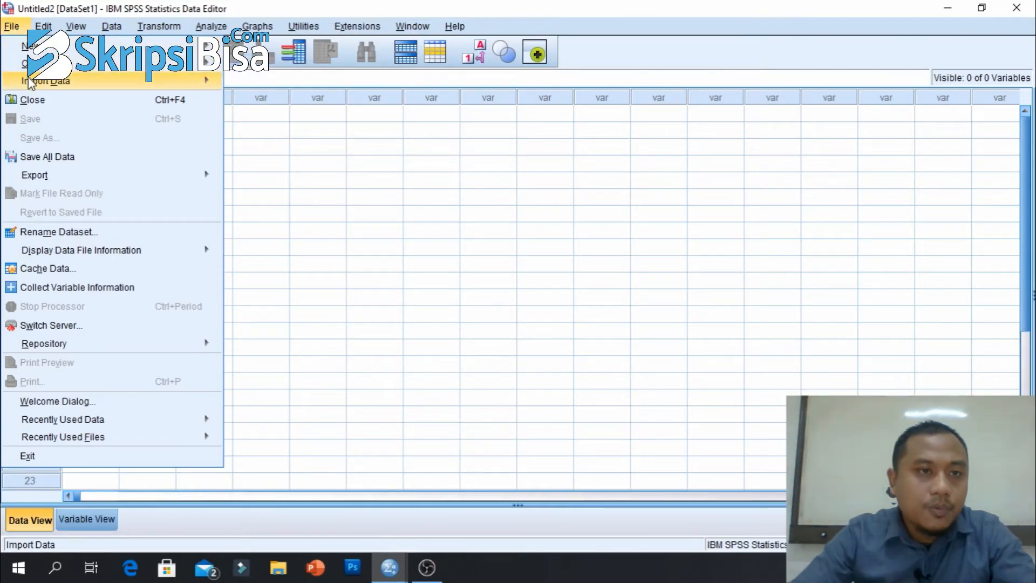
mouse_move(30, 81)
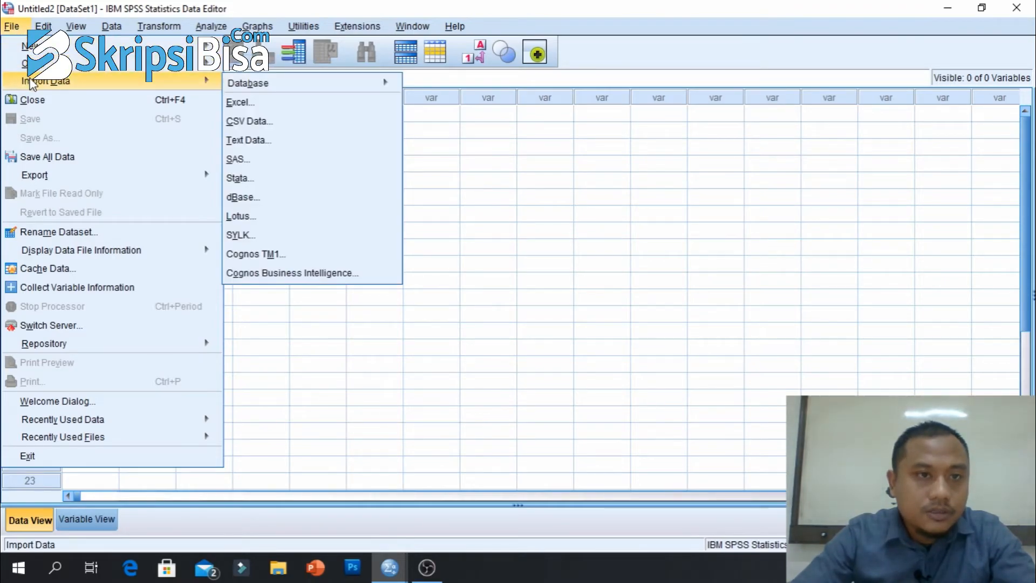
left_click(266, 103)
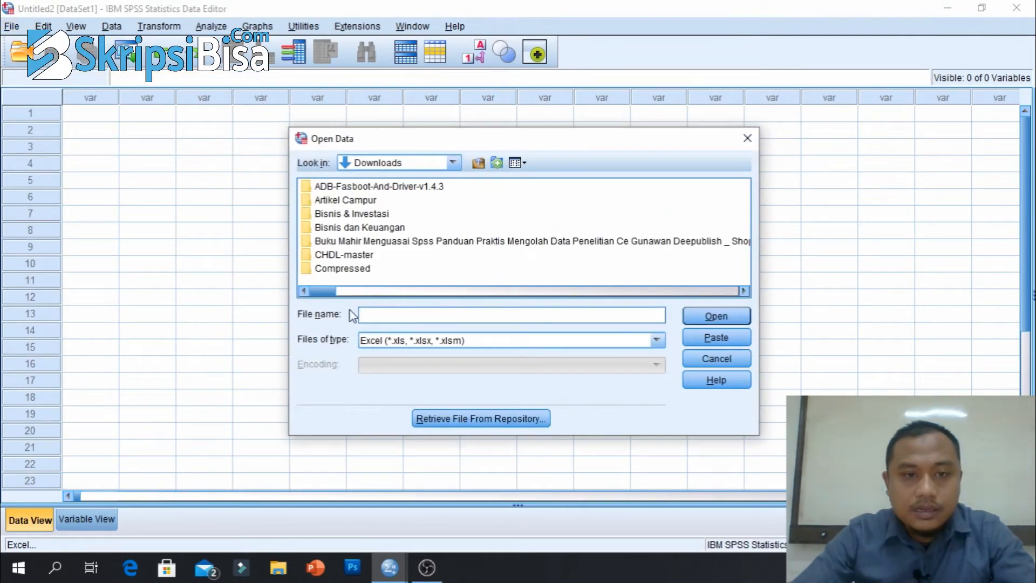
left_click(454, 163)
left_click_drag(459, 243, 456, 185)
left_click(371, 192)
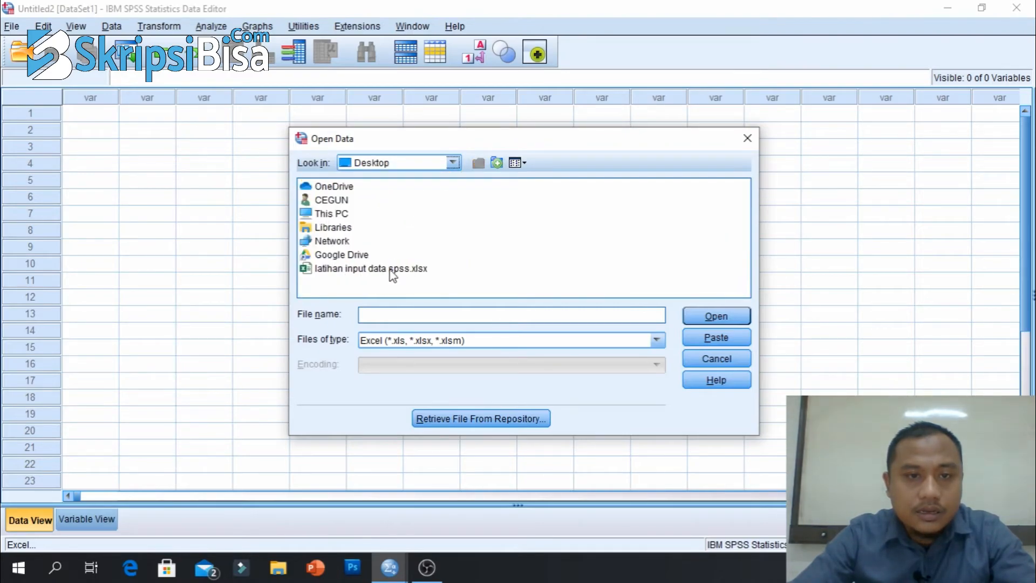
left_click(360, 269)
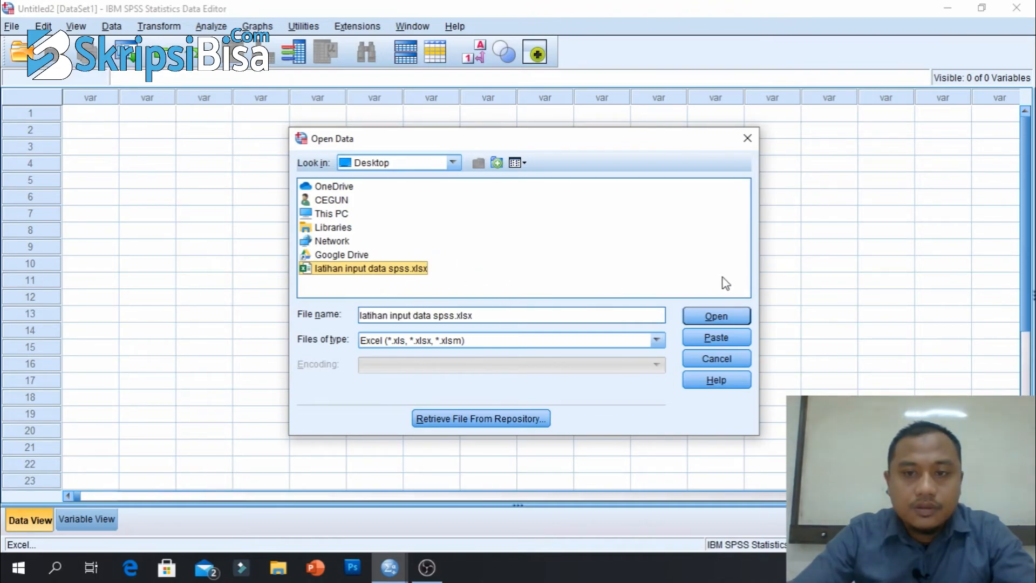
left_click(726, 311)
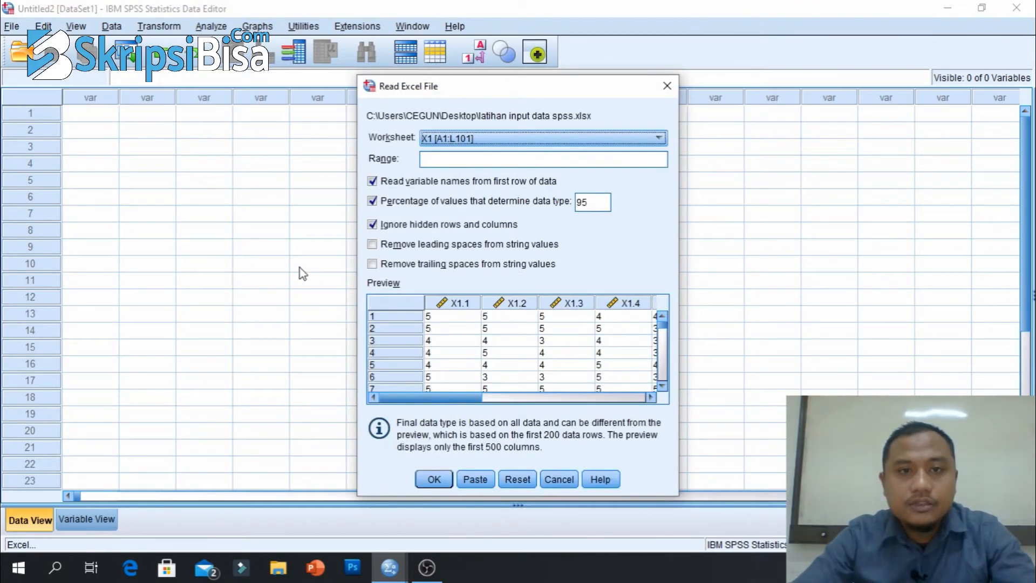
- Import worksheet X1 [A1:L101] into a new dataset, keeping variable names read from the first row of data
left_click_drag(515, 96, 510, 57)
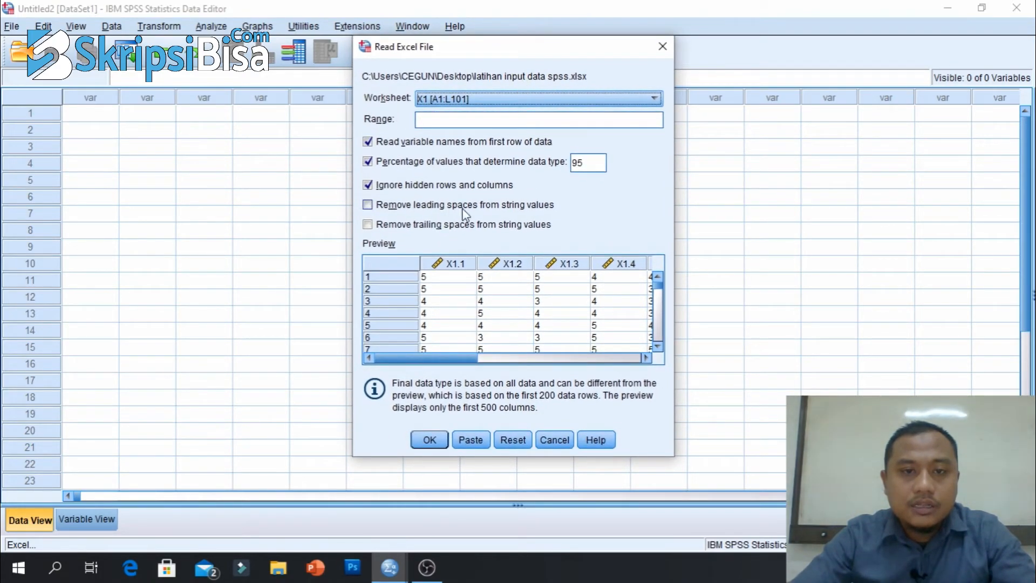
mouse_move(462, 358)
left_mouse_down()
mouse_move(640, 359)
mouse_move(447, 354)
left_mouse_up()
left_click(435, 102)
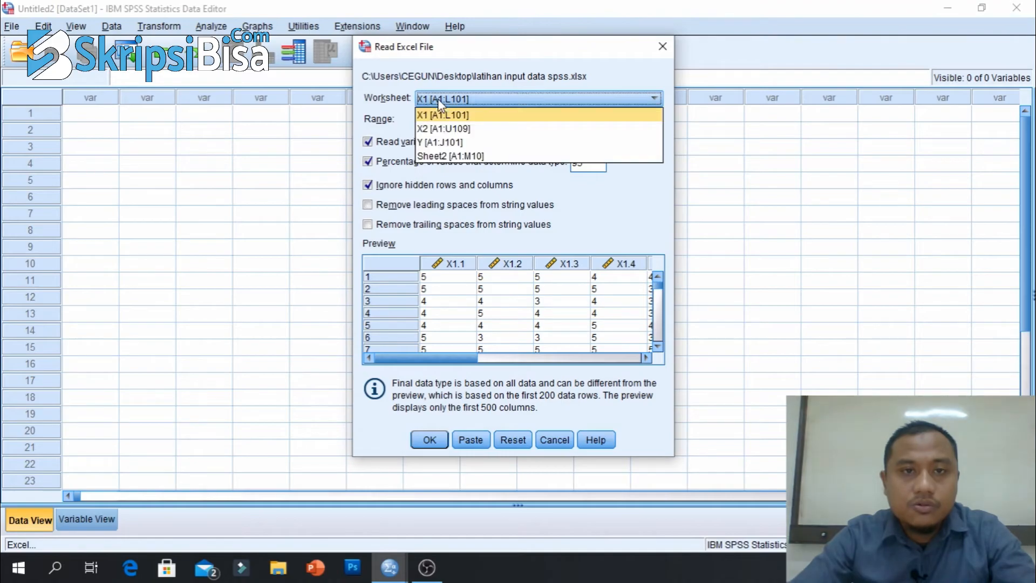
left_click(440, 116)
left_click(442, 99)
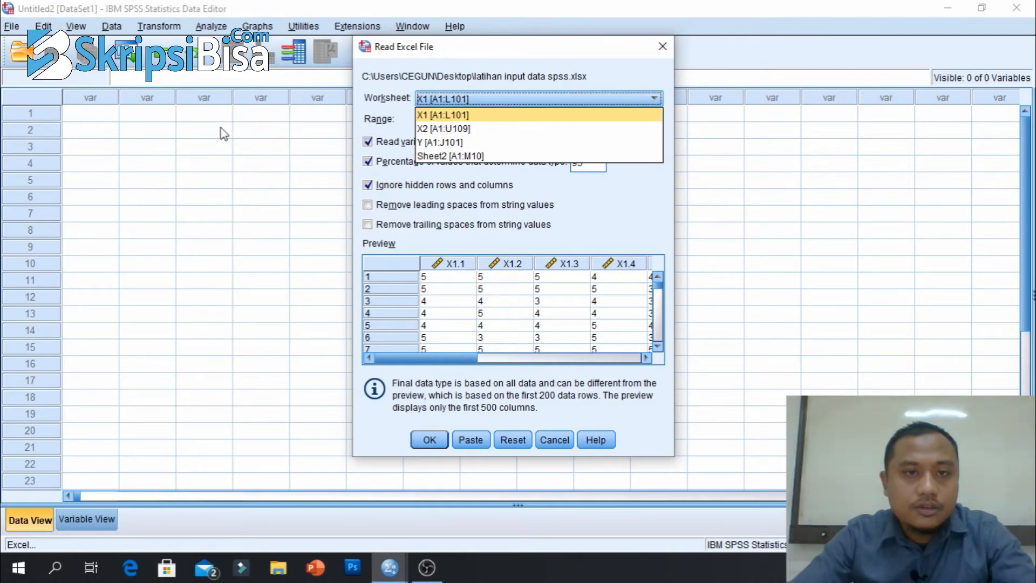
left_click(450, 116)
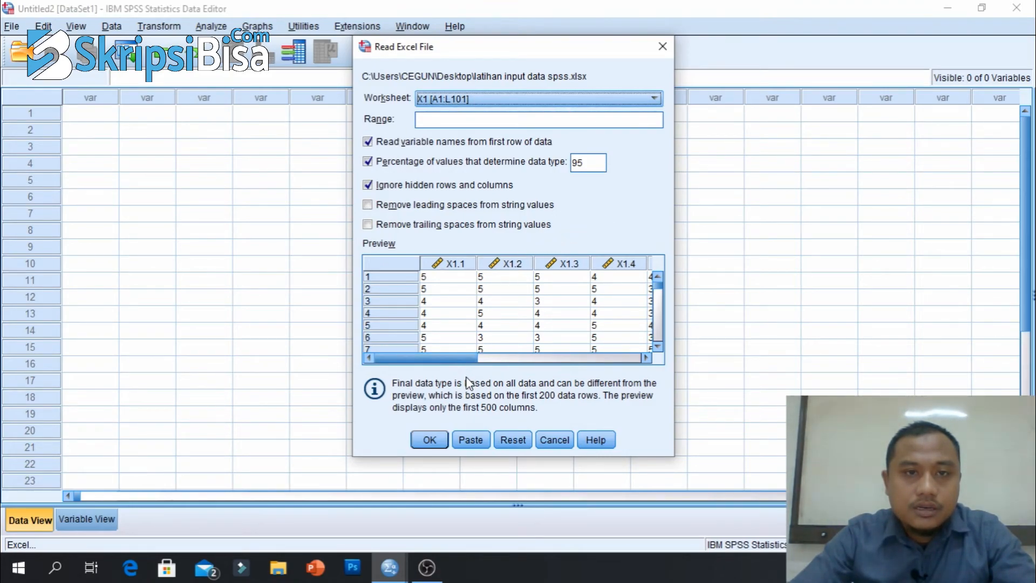
left_click(430, 440)
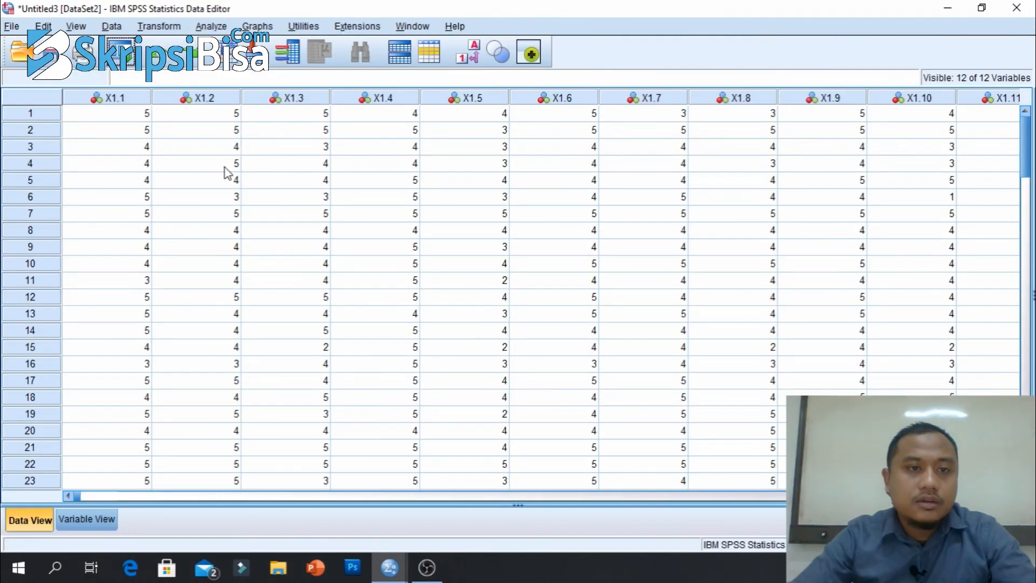
- Check the imported variables' definitions and narrow the X1.1, X1.2 and X1.3 columns in the data grid
left_click(81, 518)
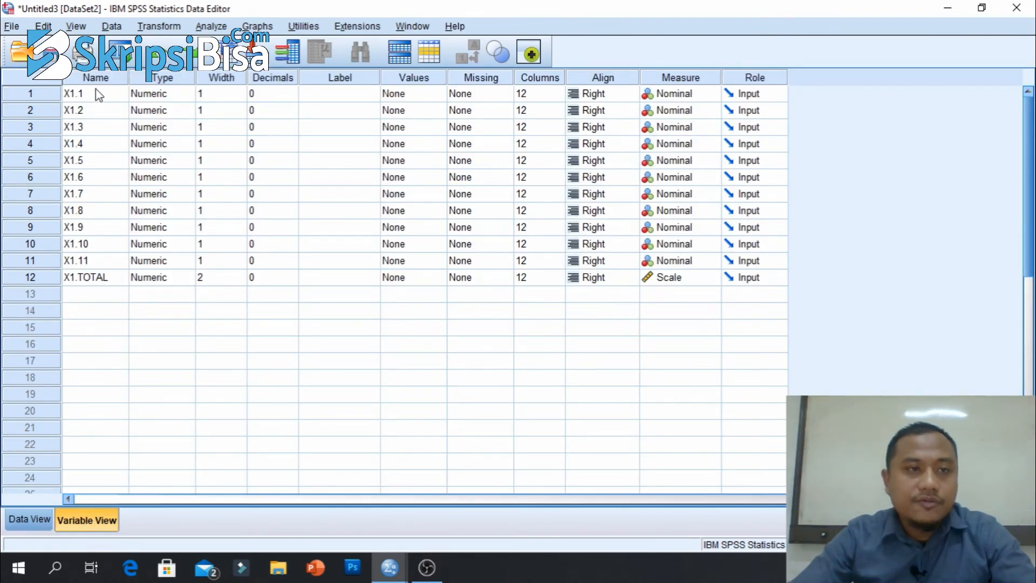
left_click(31, 518)
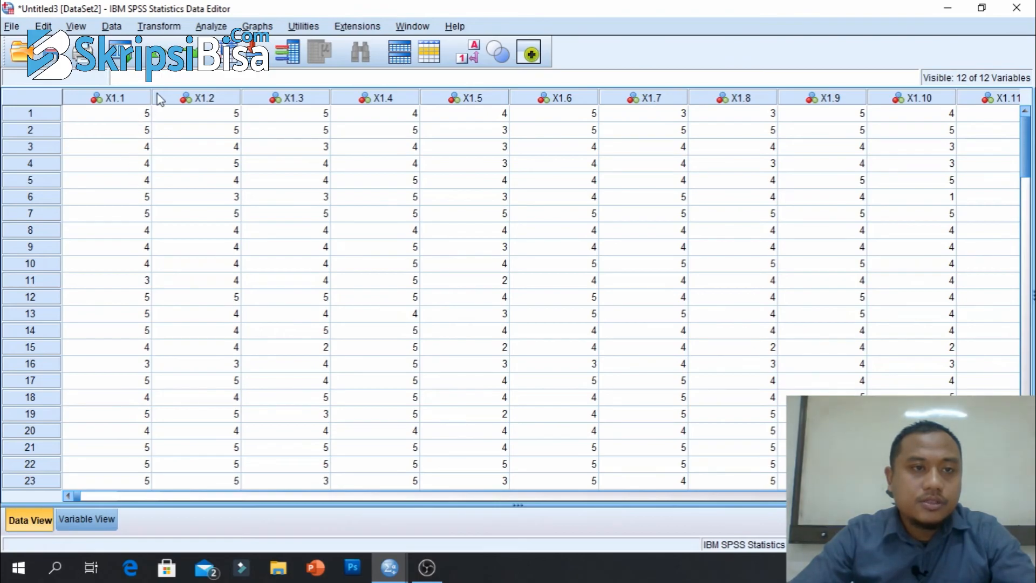
left_click_drag(153, 93, 117, 93)
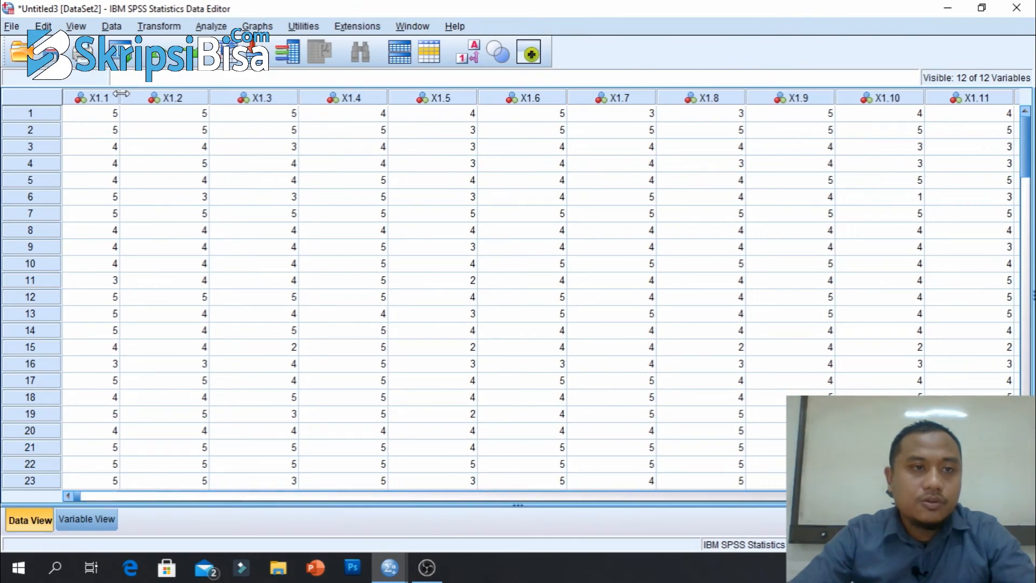
left_click_drag(207, 94, 164, 94)
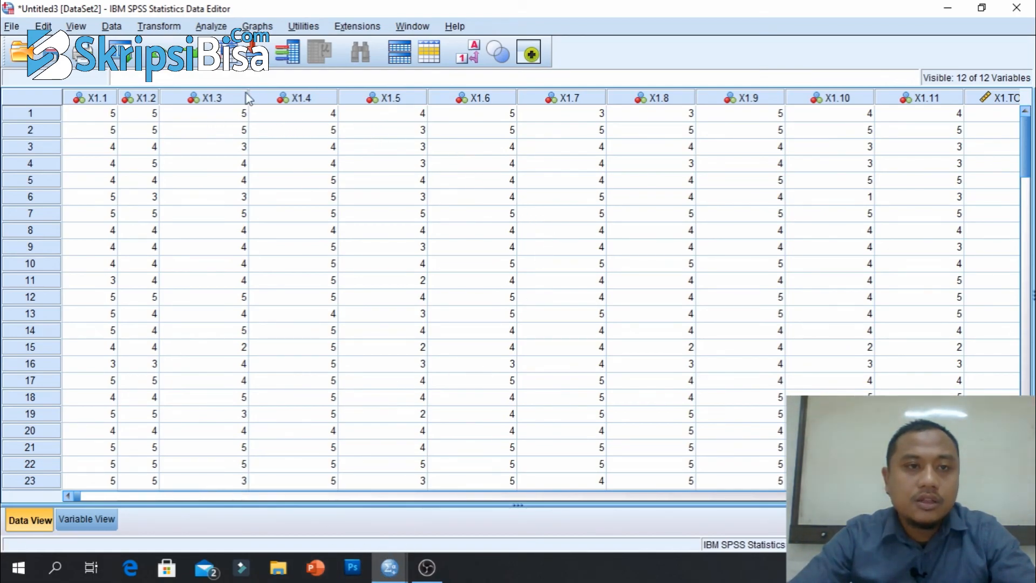
left_click_drag(247, 91, 215, 91)
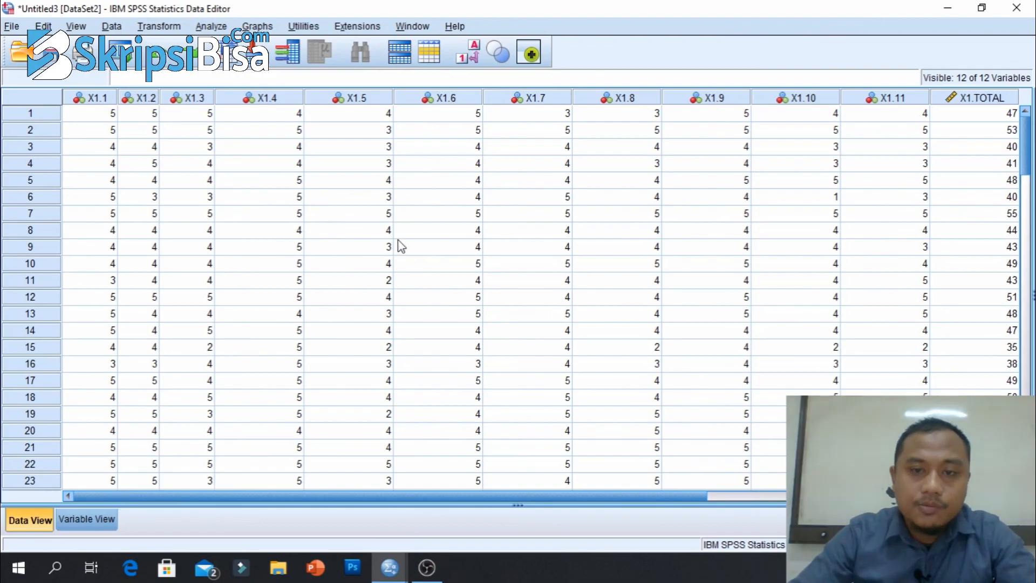
- Review the imported response rows across the item columns and X1.TOTAL
scroll(410, 237, "down", 12)
scroll(413, 234, "down", 4)
scroll(413, 232, "up", 9)
scroll(424, 216, "up", 5)
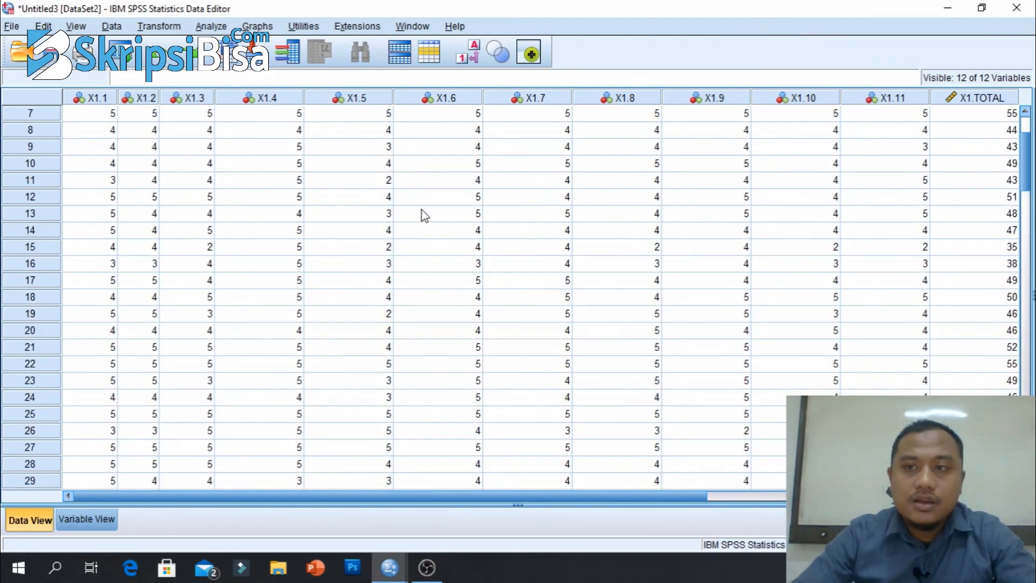